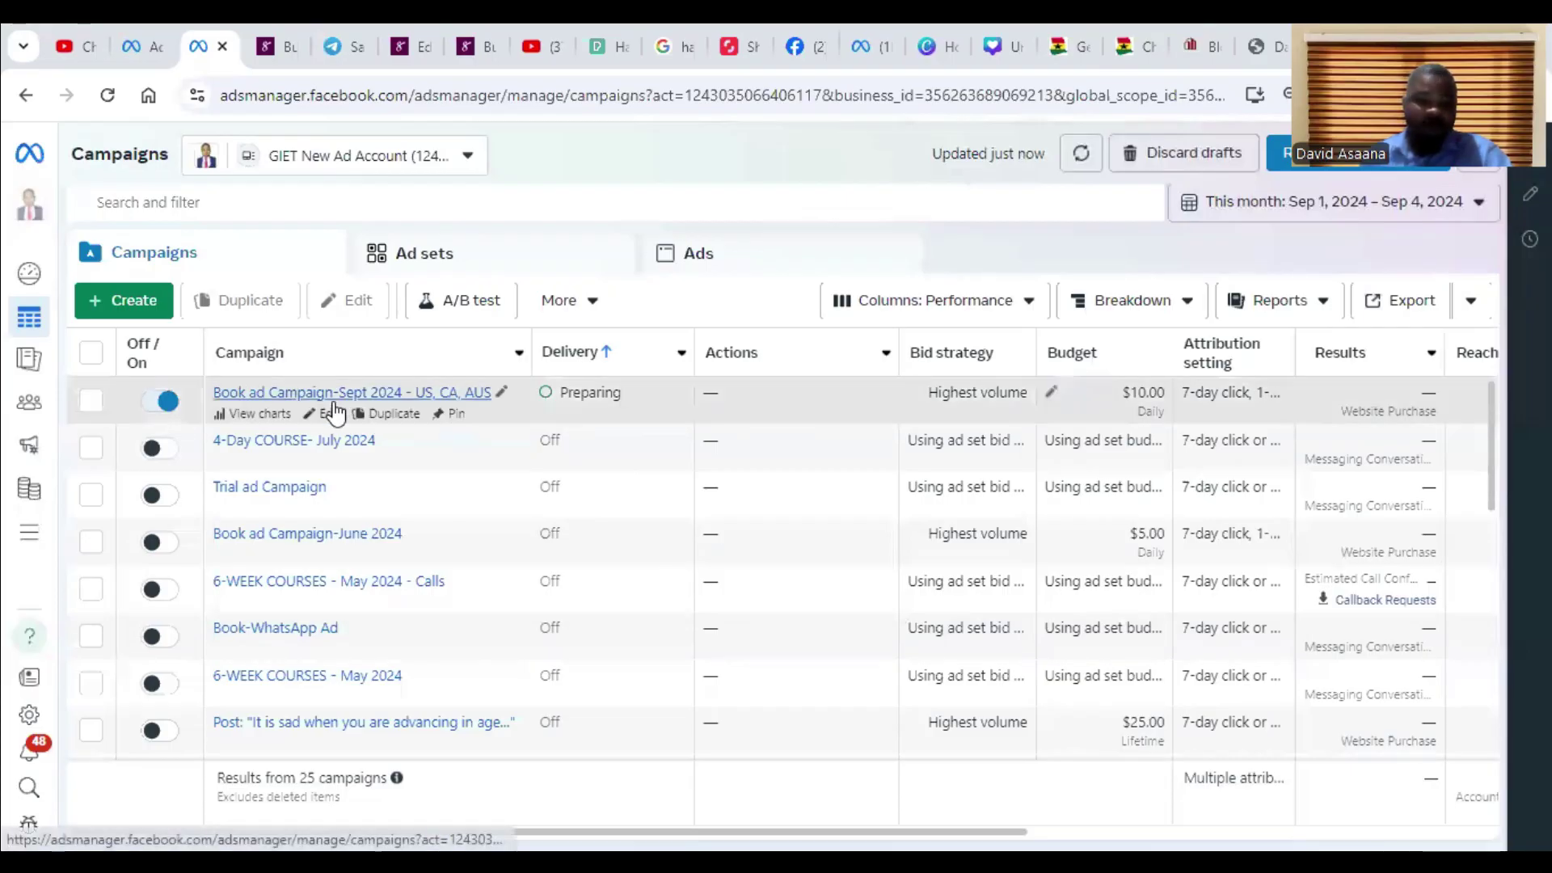
# Inspect the Book ad Campaign-Sept 2024 - US, CA, AUS row across the Campaigns table's columns
pyautogui.moveTo(461, 402)
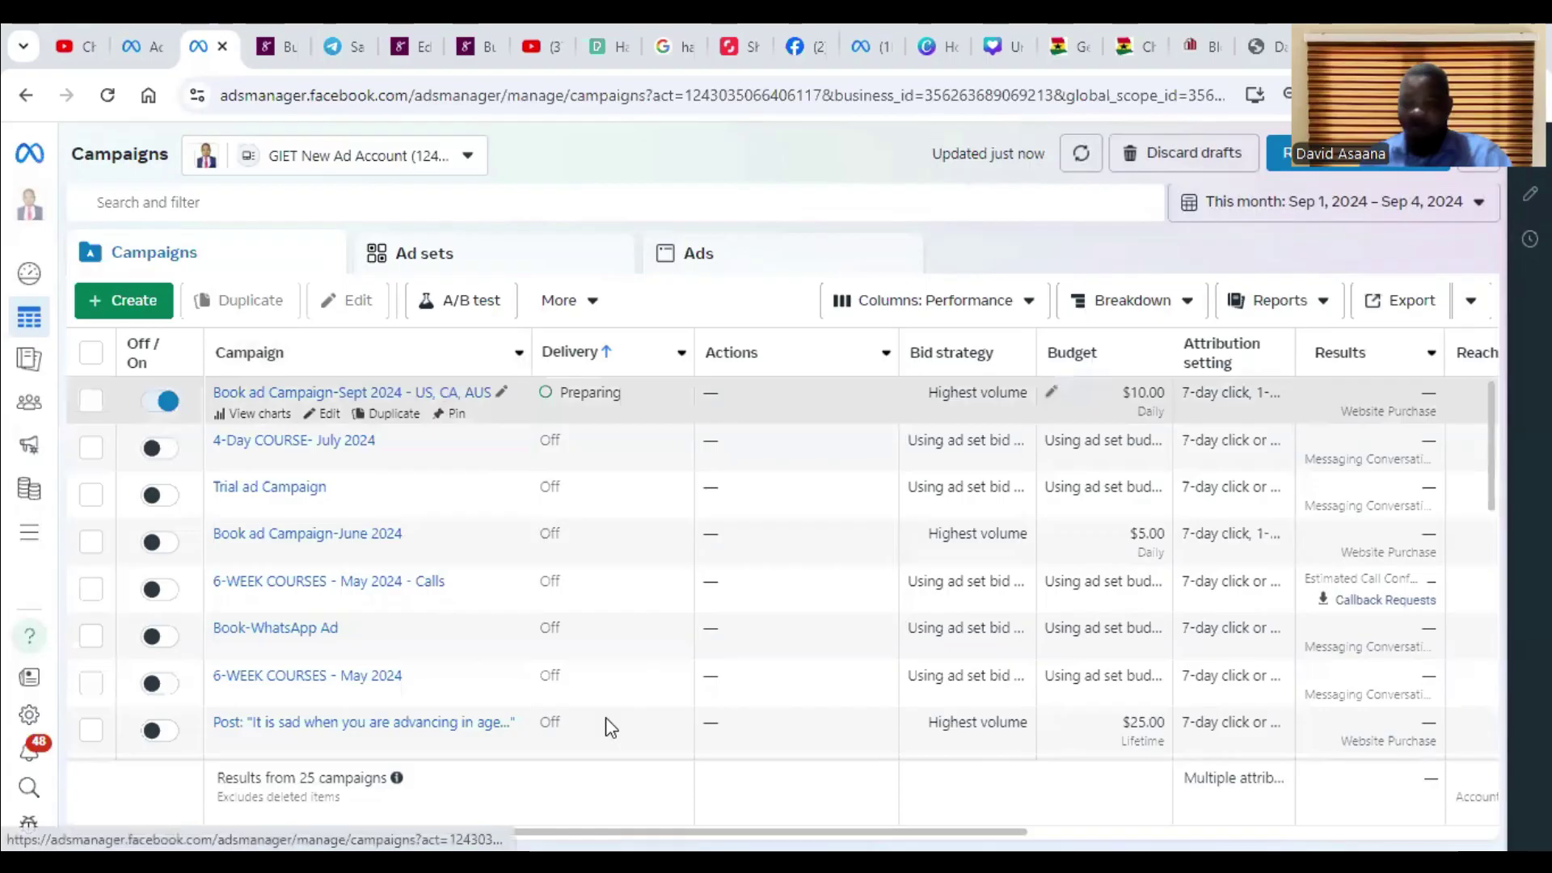
pyautogui.hscroll(5, 930, 565)
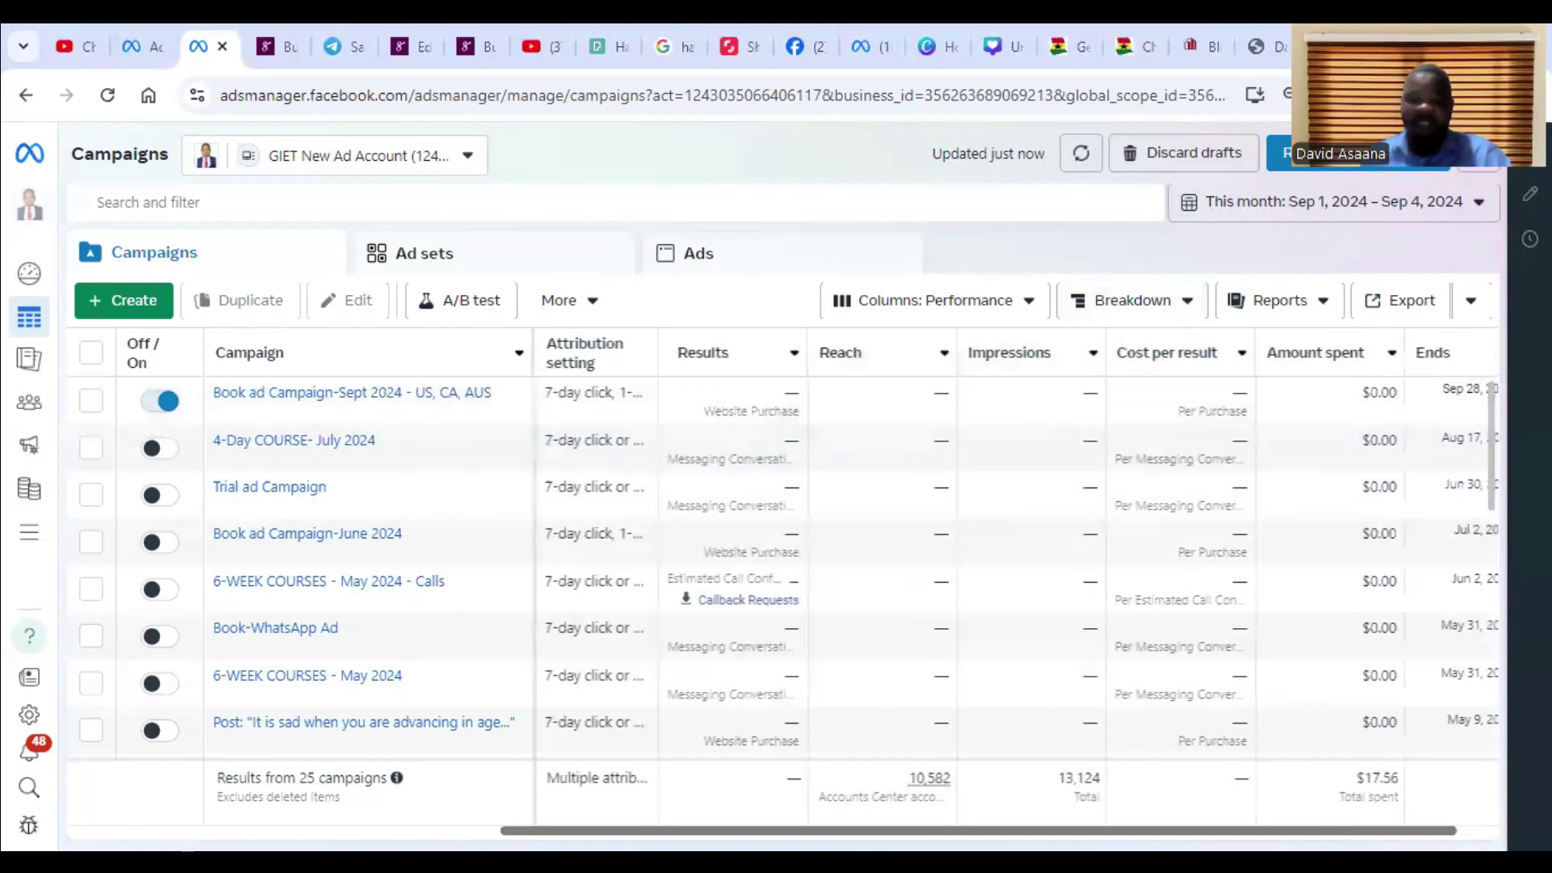
pyautogui.hscroll(-10, 271, 774)
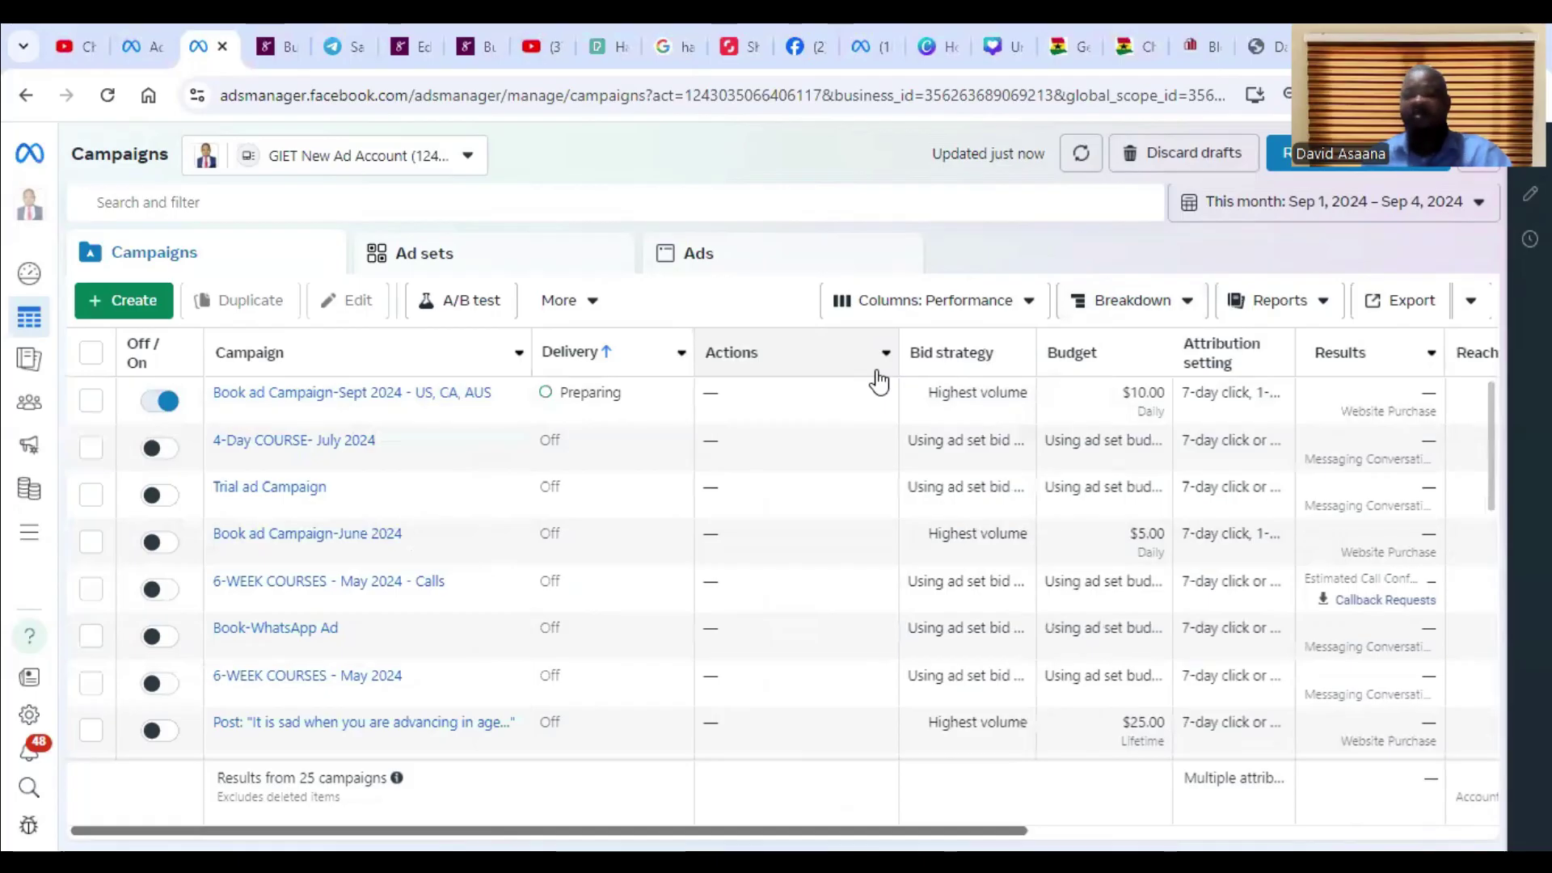
# Open the Sept 2024 campaign's edit panel and review its settings
pyautogui.click(326, 414)
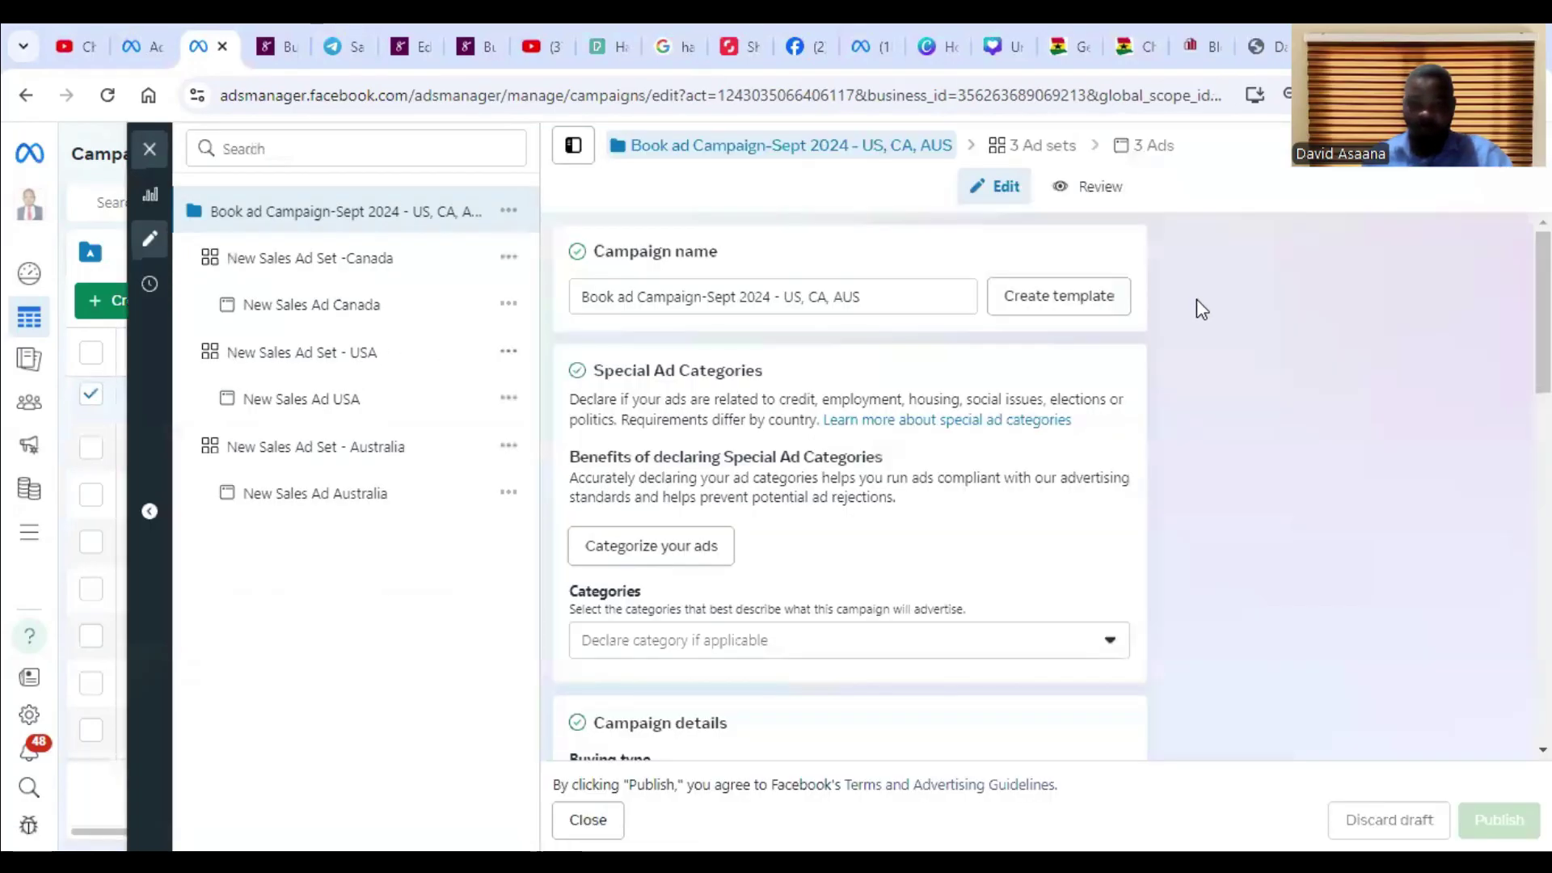
pyautogui.scroll(-8, 893, 517)
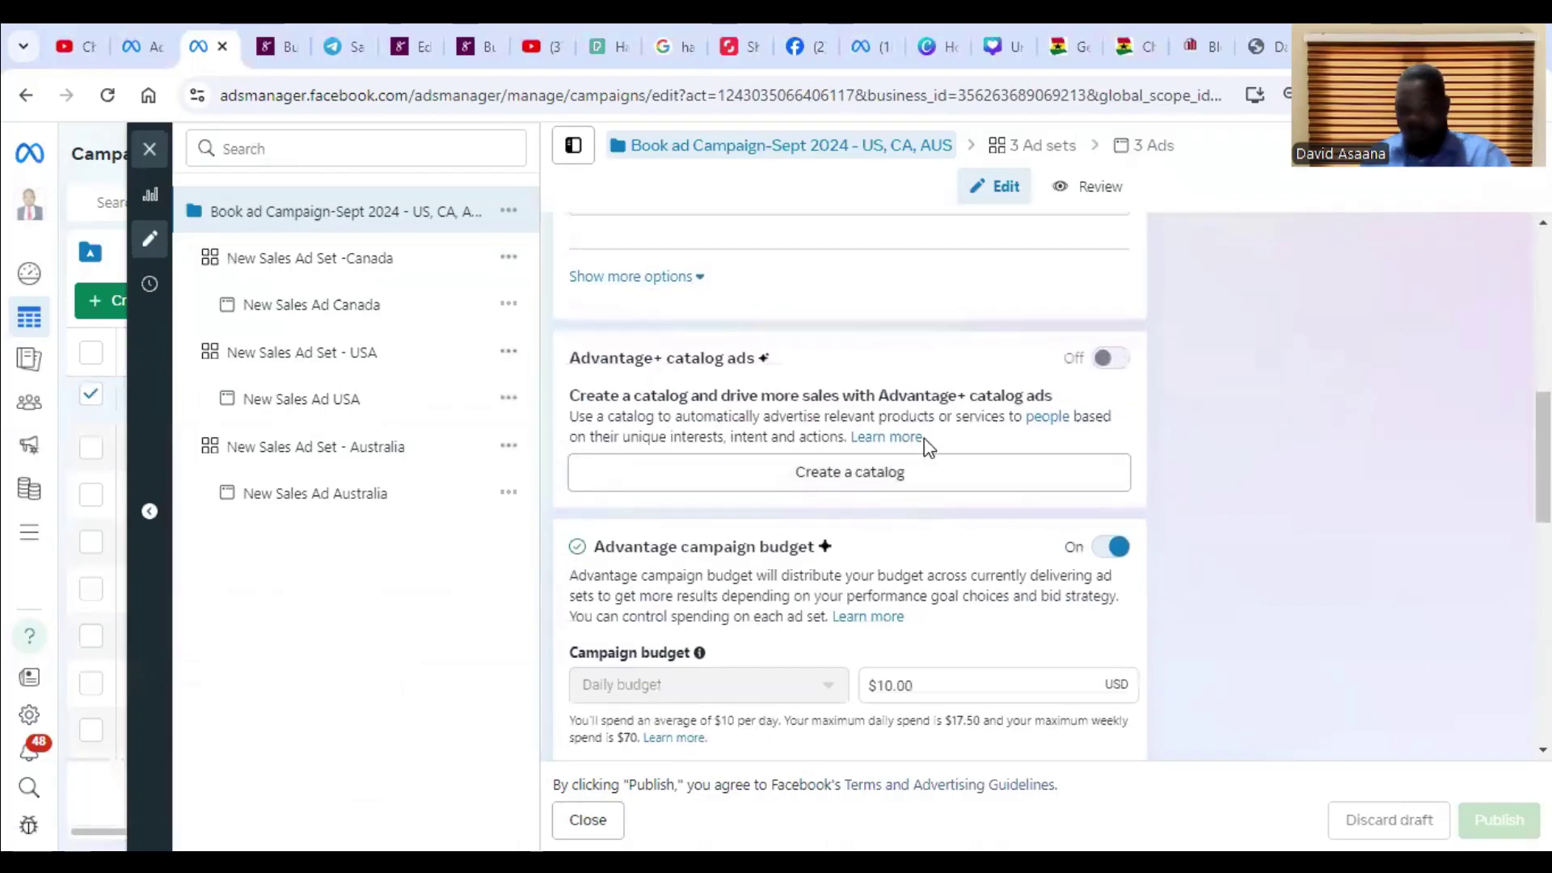
pyautogui.scroll(4, 924, 443)
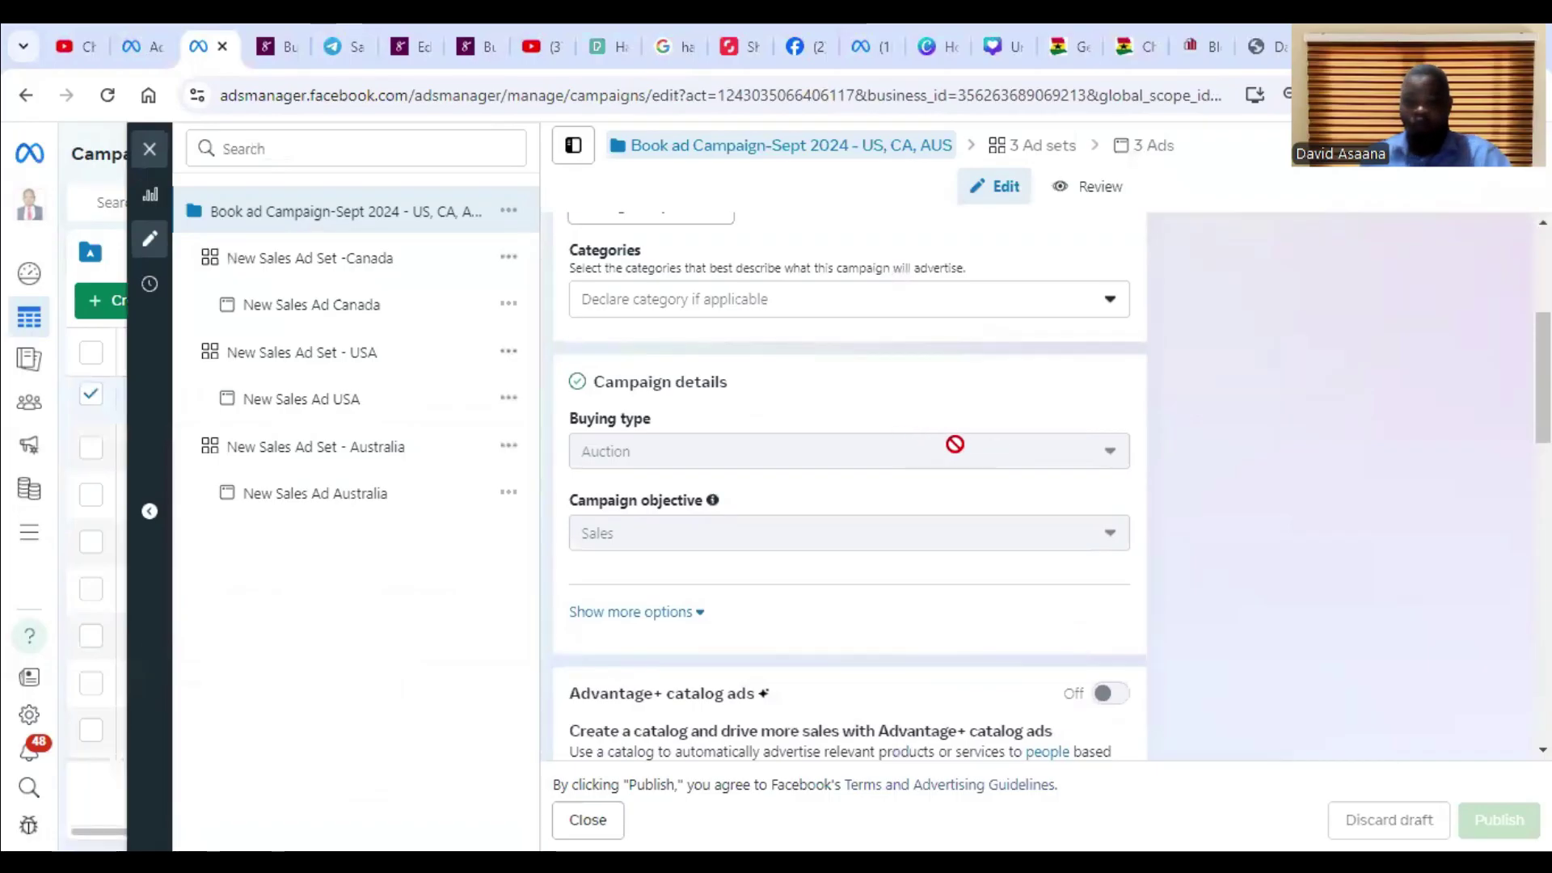
pyautogui.scroll(4, 955, 444)
pyautogui.scroll(-11, 951, 445)
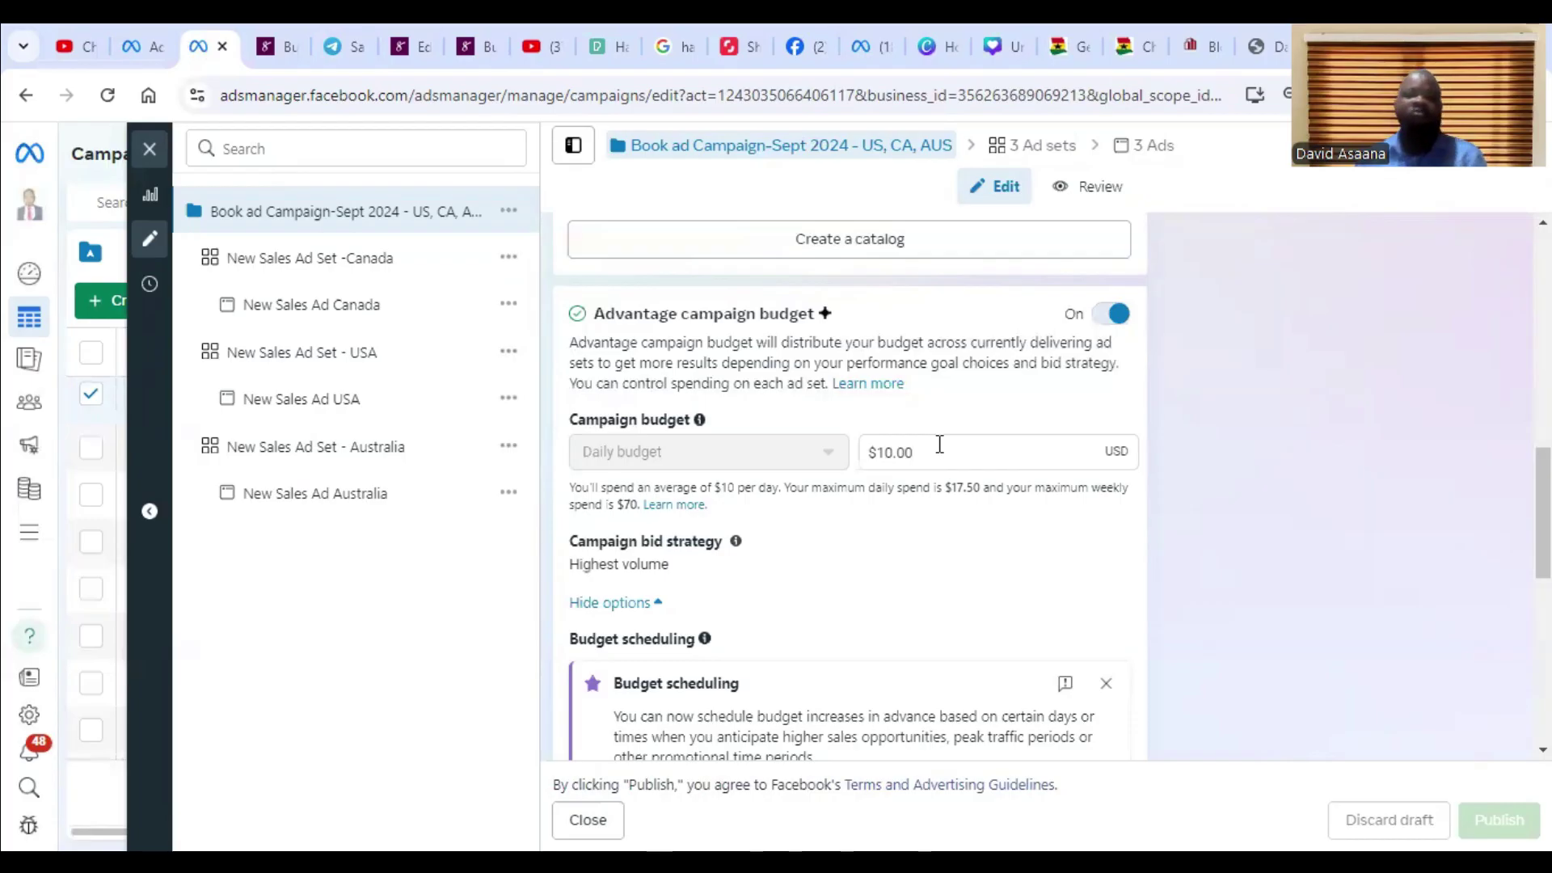
# Change the Advantage campaign budget from $10.00 to $20.00 daily and publish
pyautogui.click(883, 453)
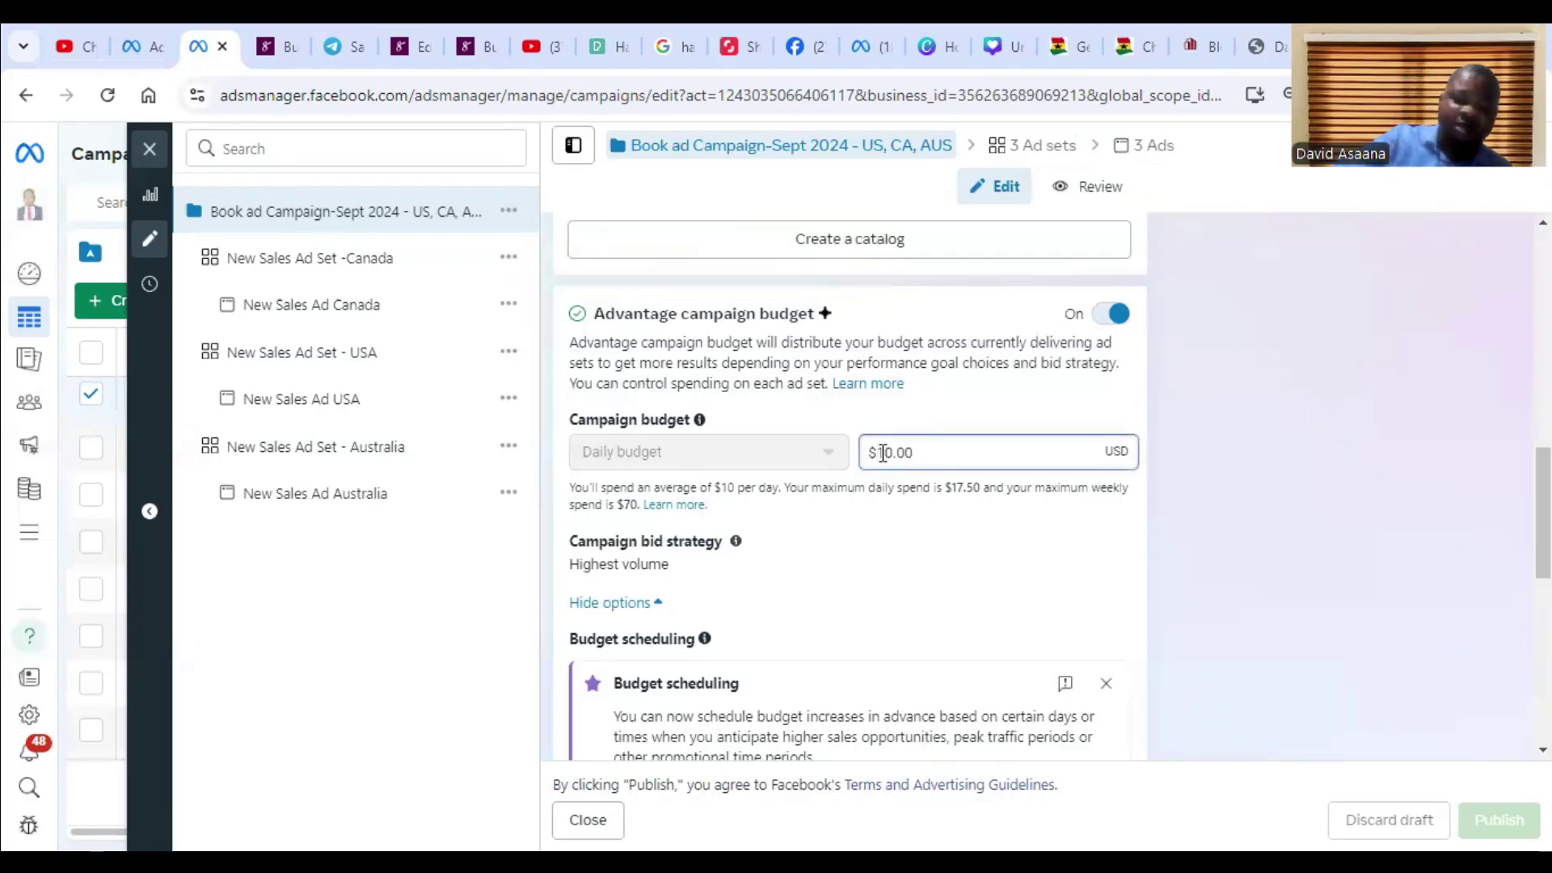
pyautogui.press('BackSpace')
pyautogui.write('2')
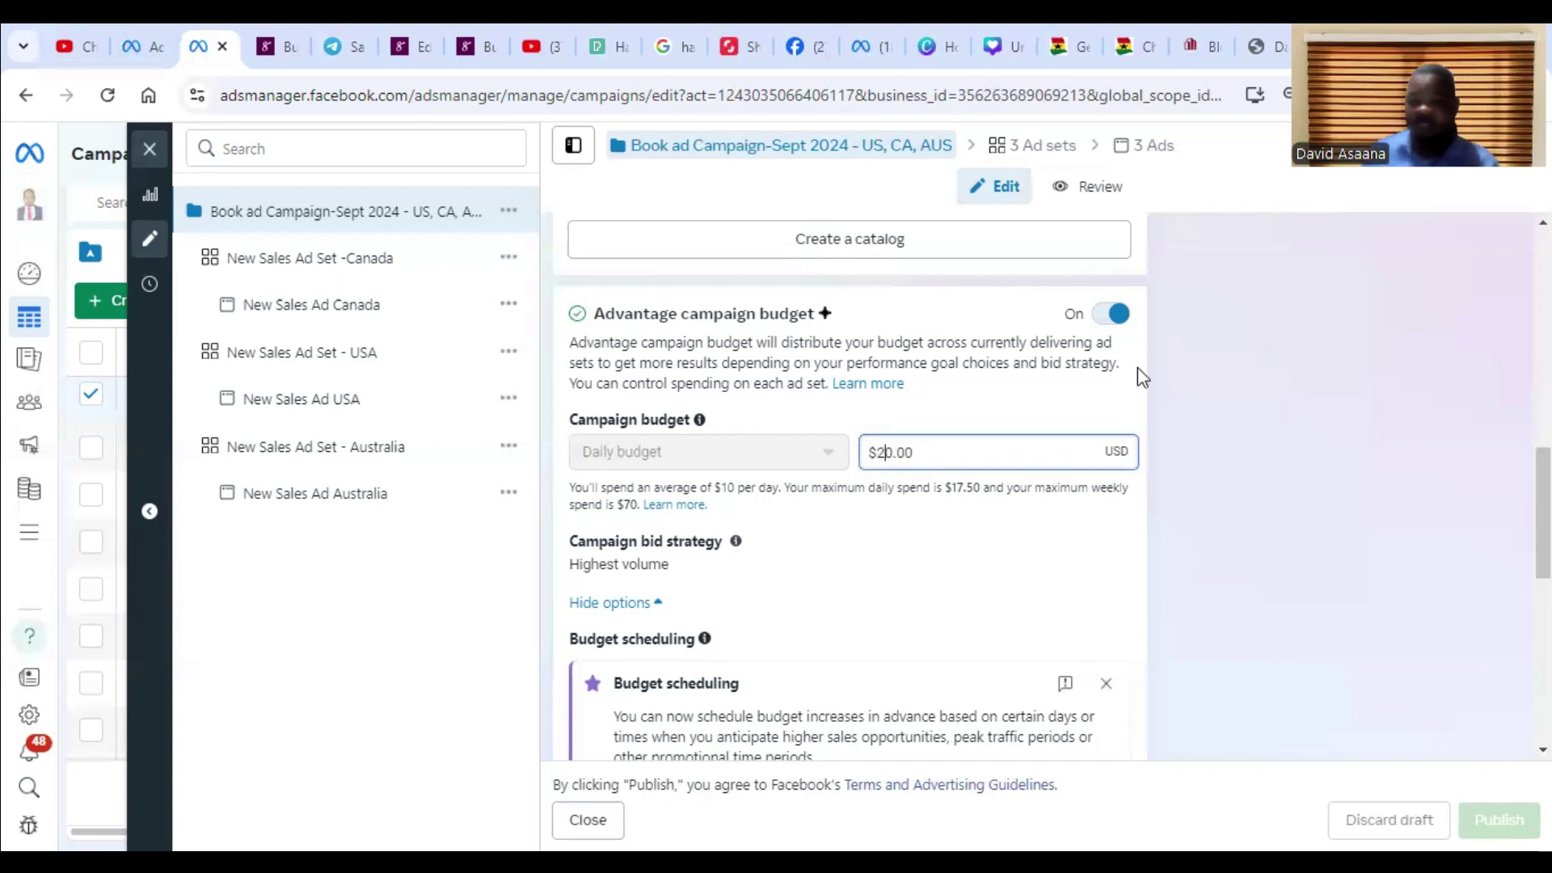
pyautogui.click(1195, 653)
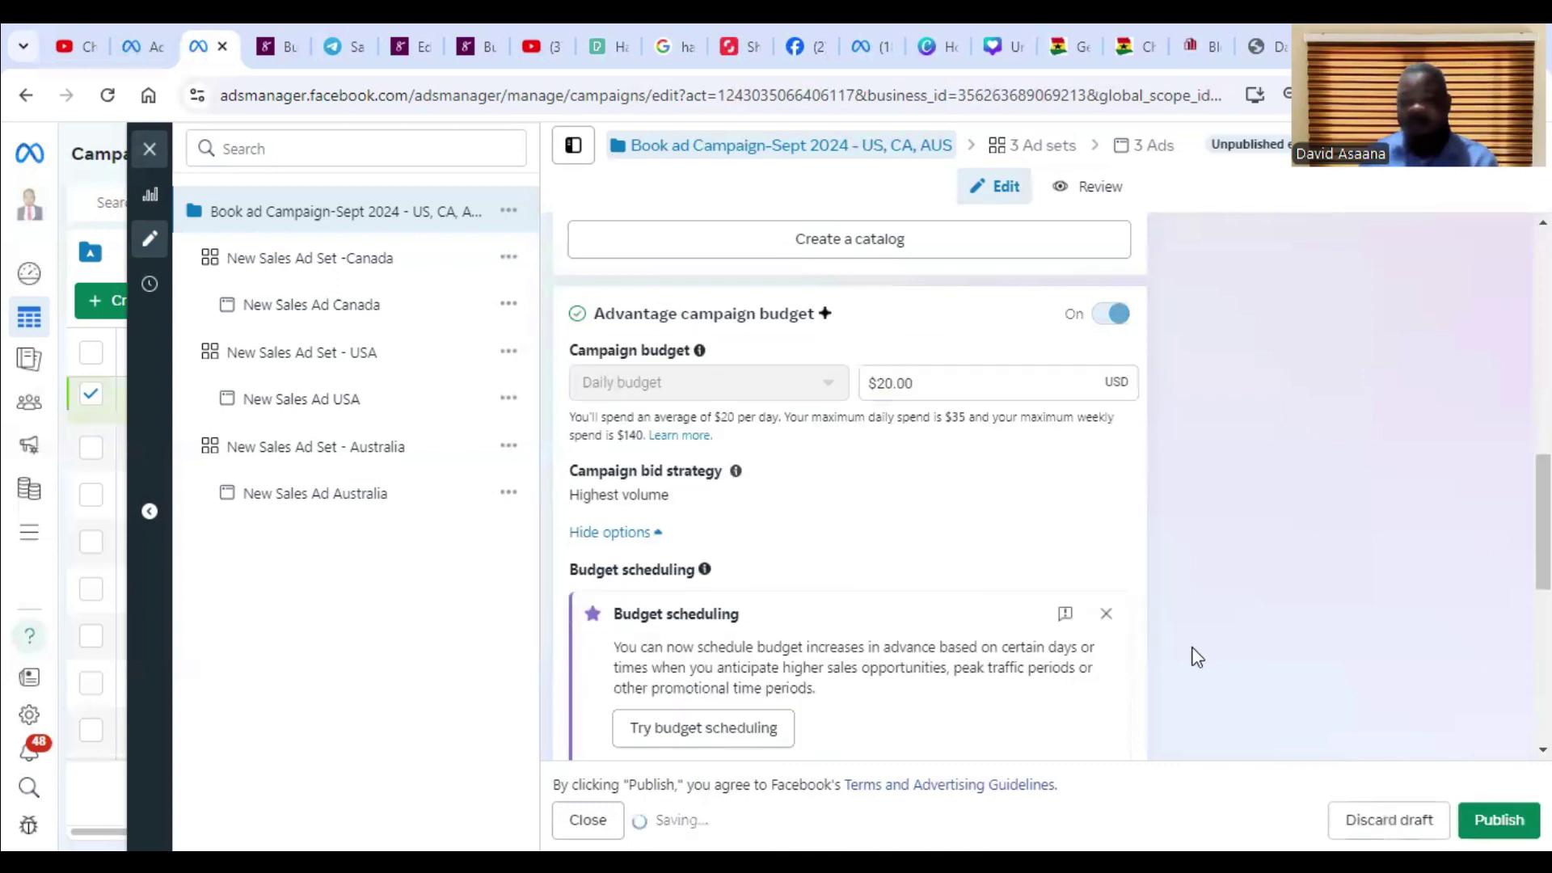
pyautogui.click(1498, 820)
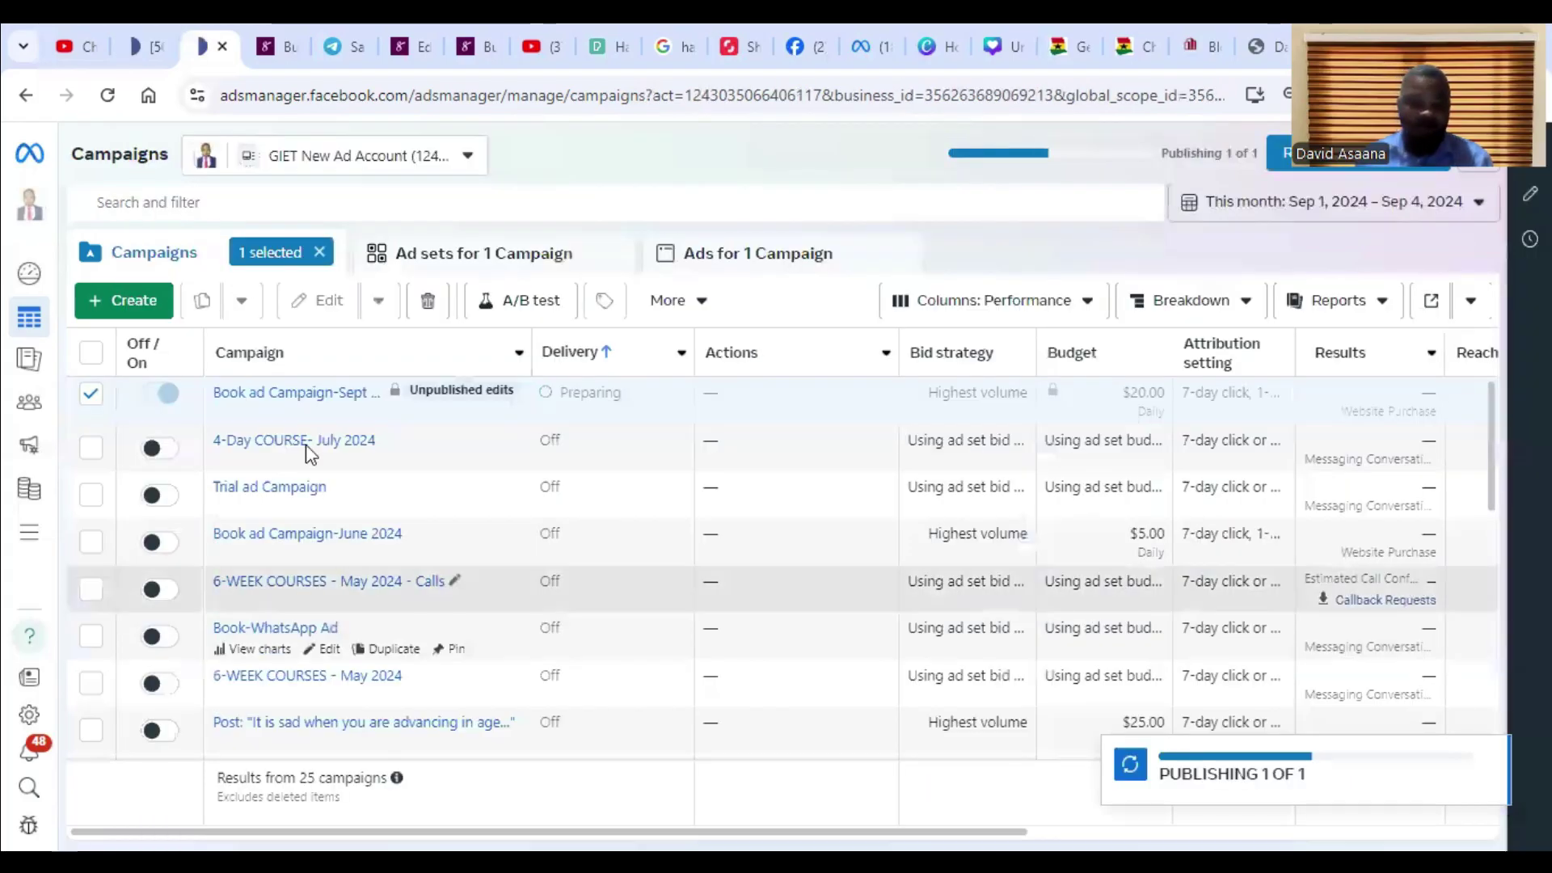
# Reopen the Sept 2024 campaign's edit panel to show its ad sets and ads
pyautogui.click(329, 414)
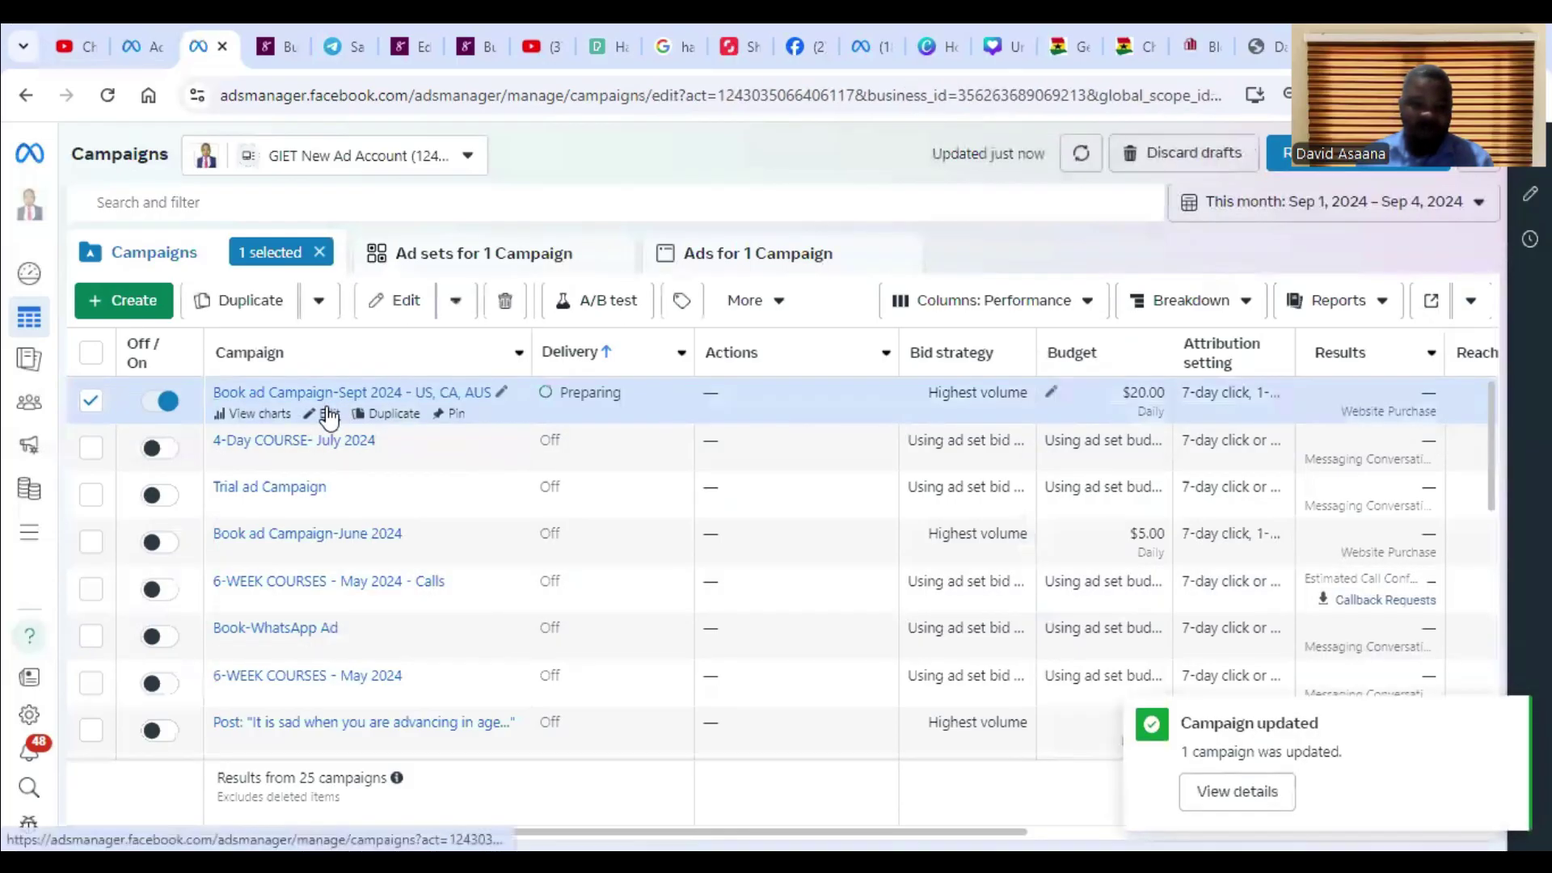
pyautogui.scroll(-4, 719, 459)
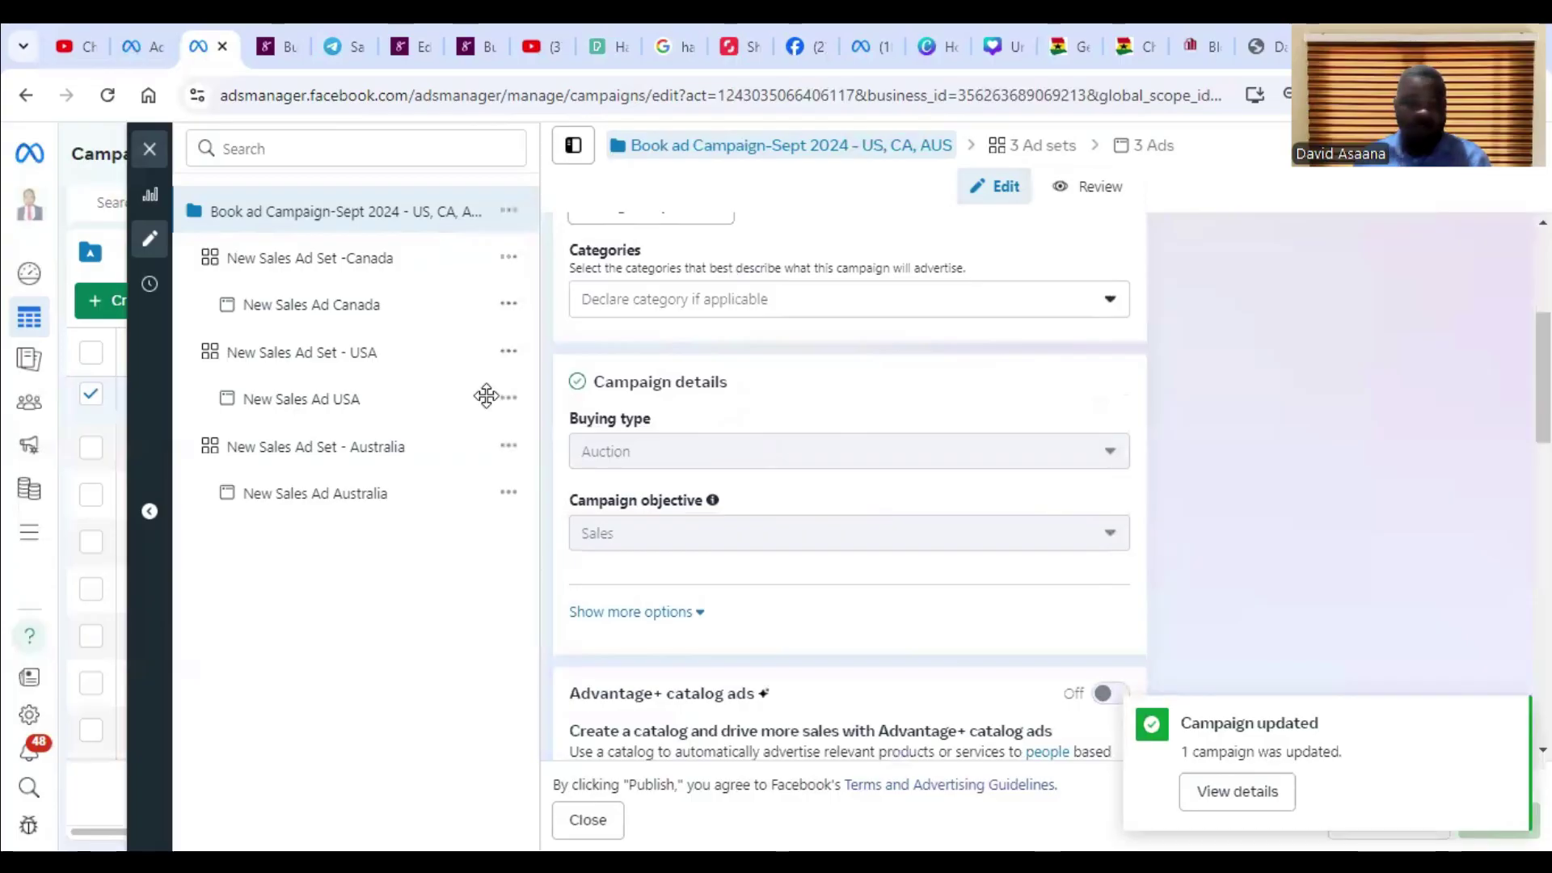
pyautogui.scroll(-5, 827, 426)
pyautogui.scroll(5, 866, 441)
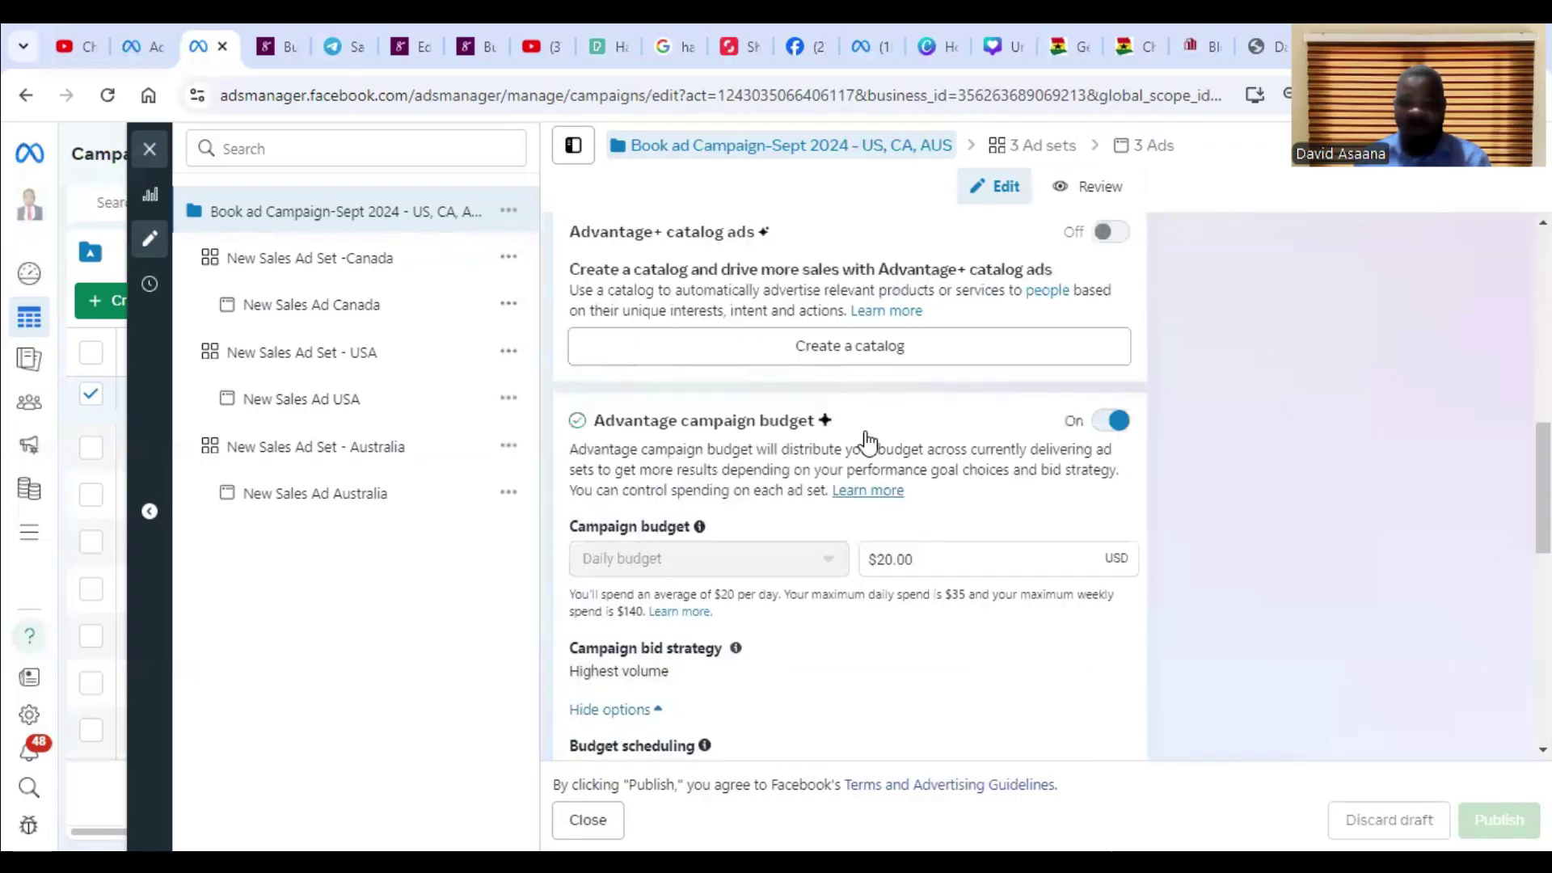
# Open New Sales Ad Set -Canada and review its schedule down to the Book-Canada audience
pyautogui.click(285, 261)
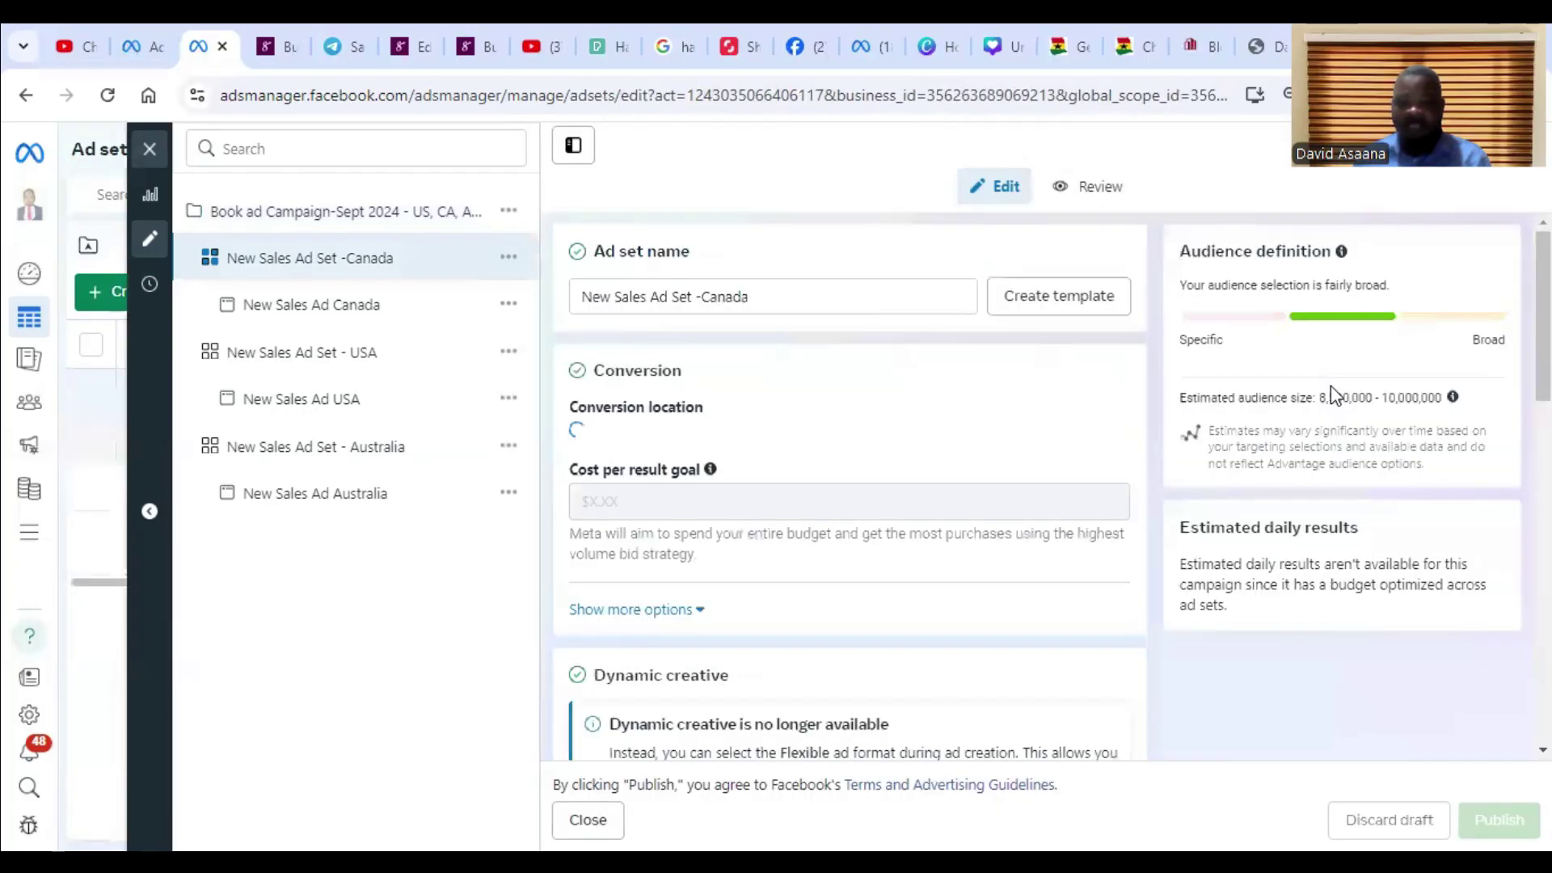
pyautogui.scroll(-5, 925, 478)
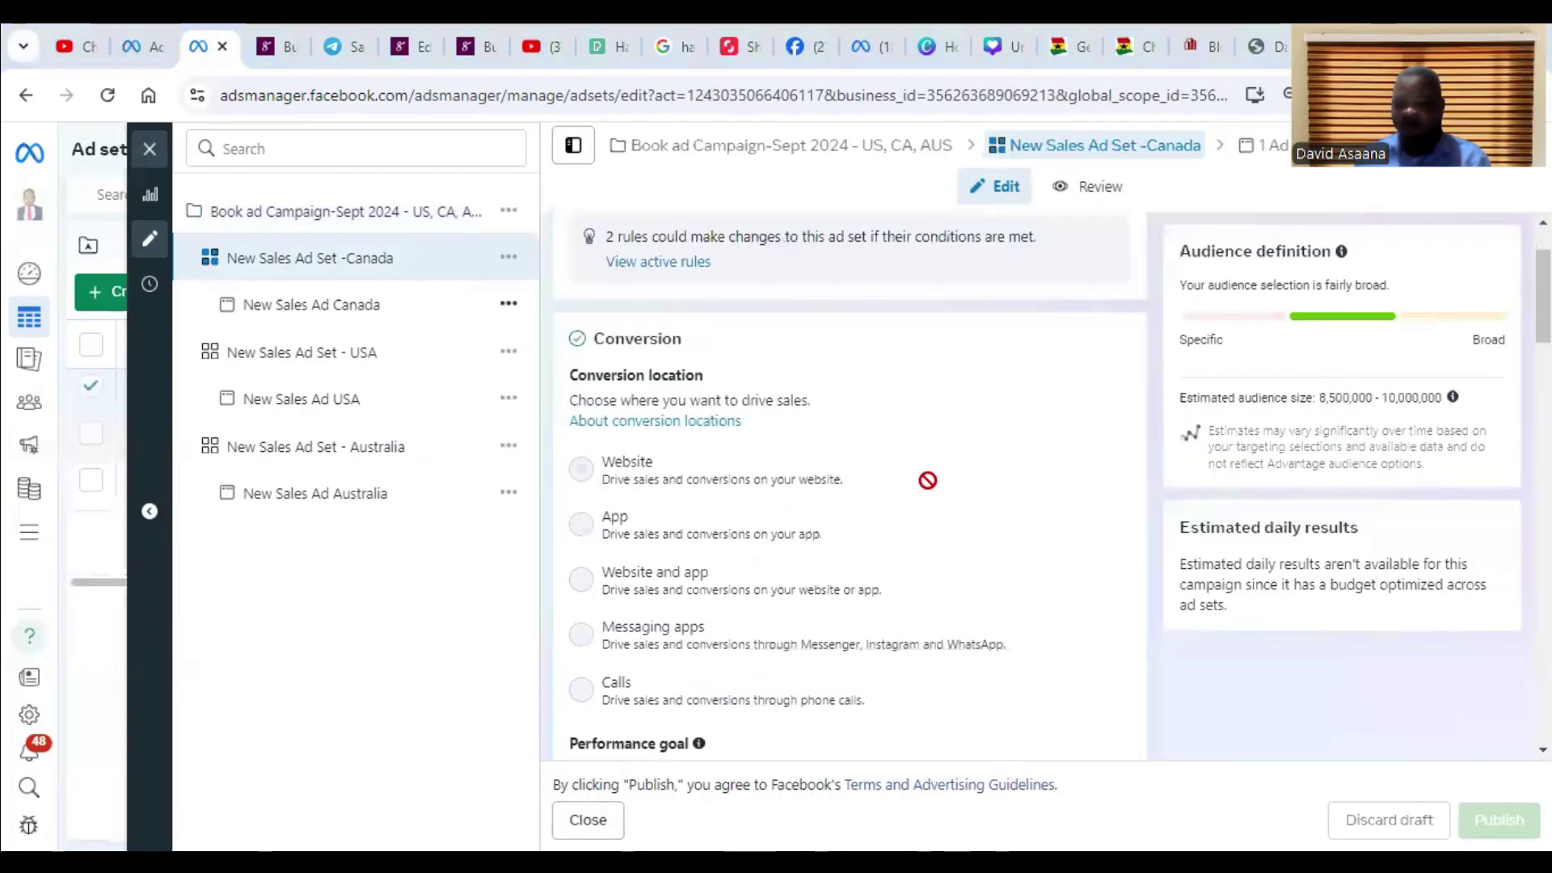
pyautogui.scroll(-3, 930, 480)
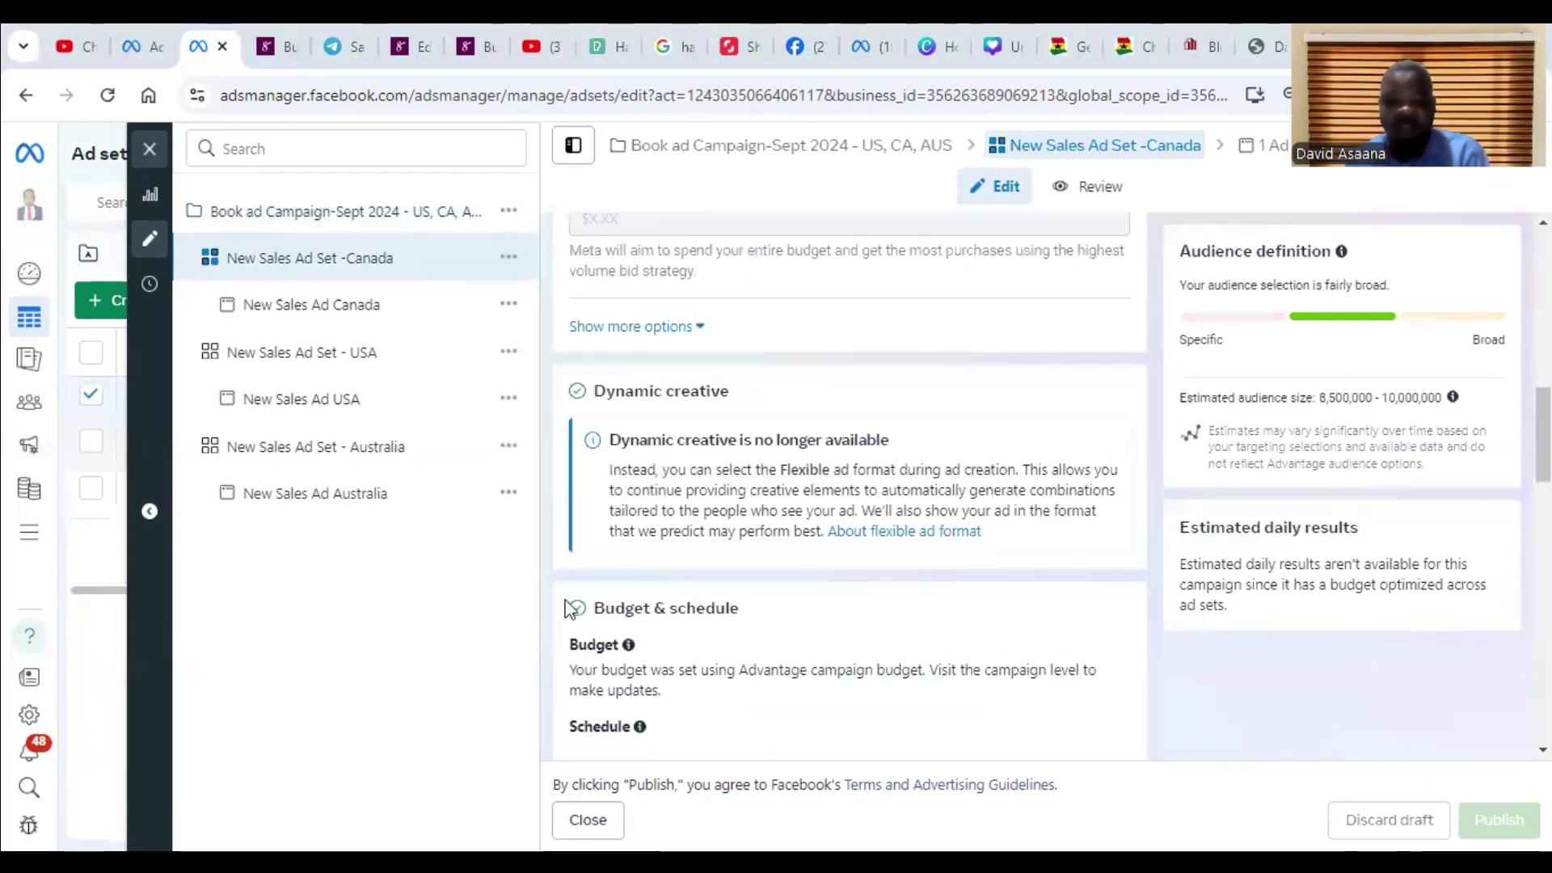
pyautogui.scroll(-4, 776, 565)
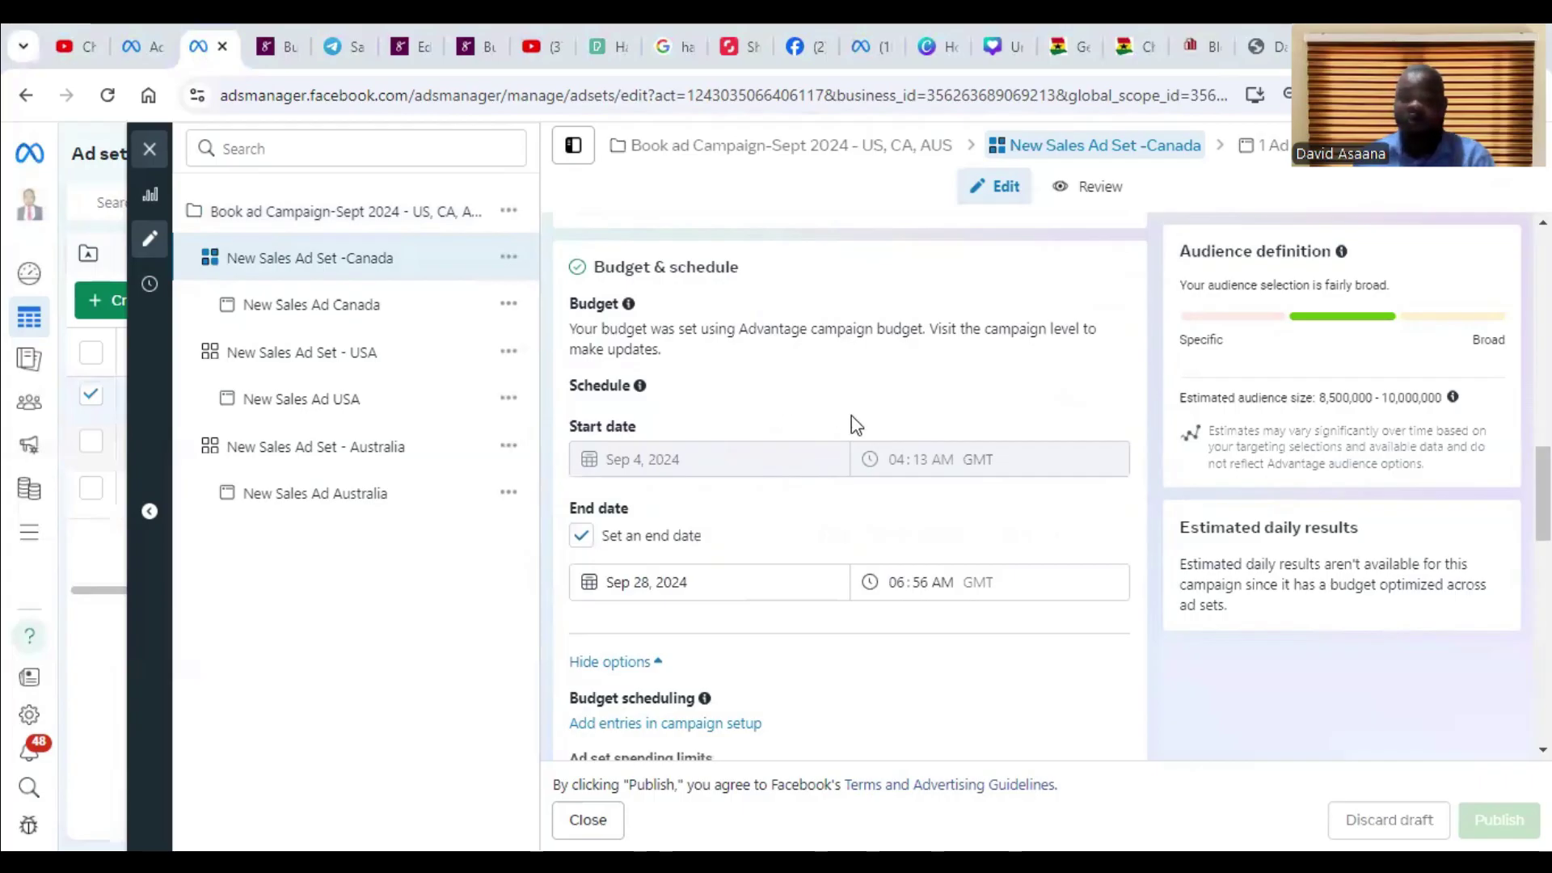
pyautogui.scroll(-8, 728, 399)
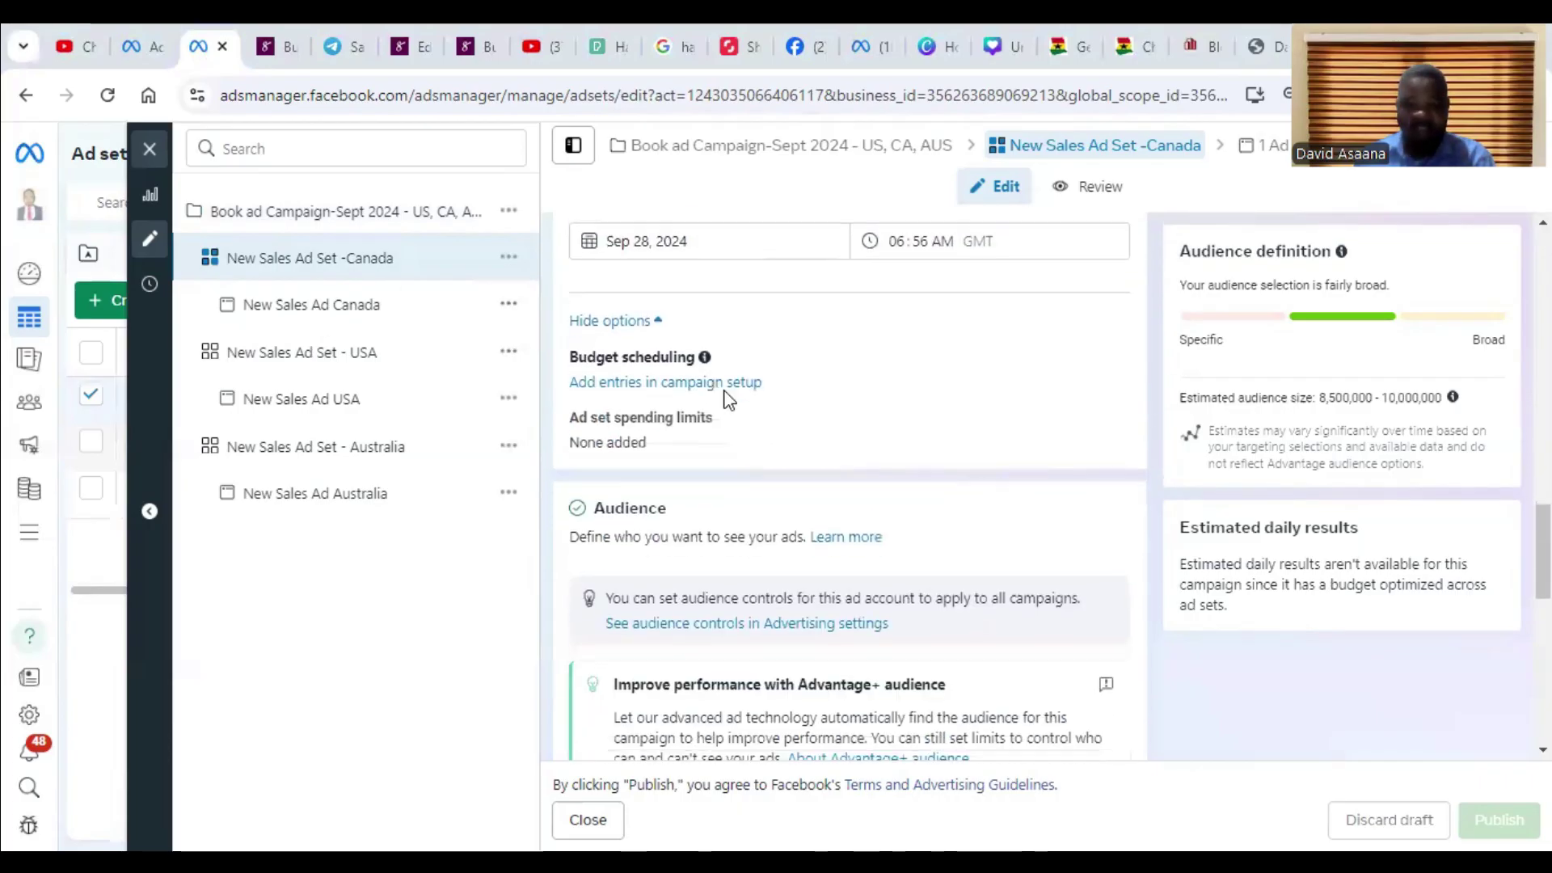
pyautogui.scroll(-5, 742, 390)
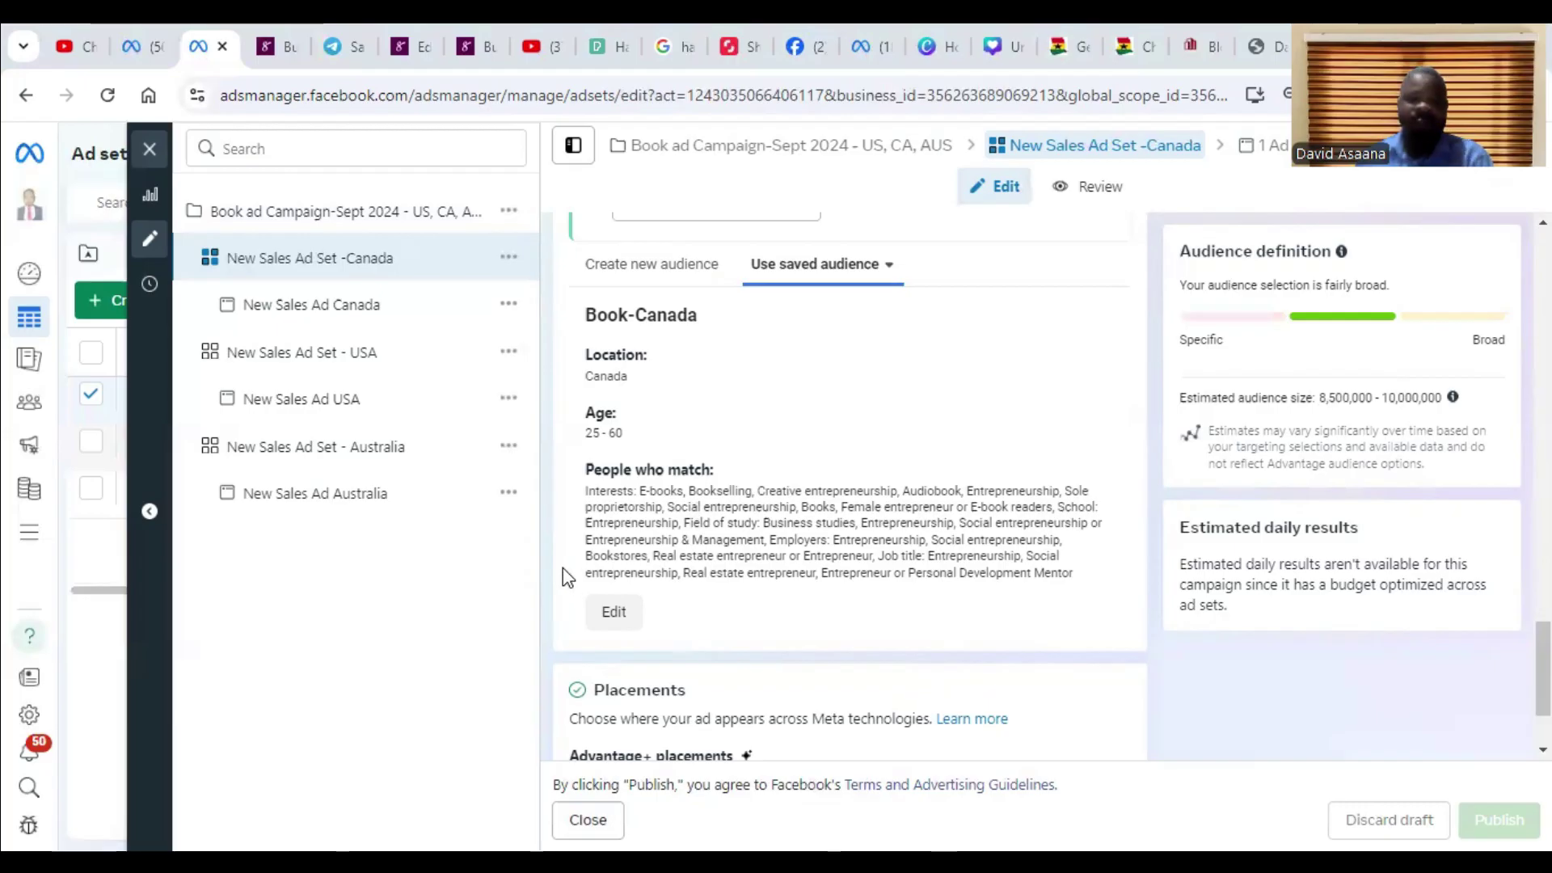
pyautogui.scroll(-2, 812, 561)
pyautogui.moveTo(784, 626)
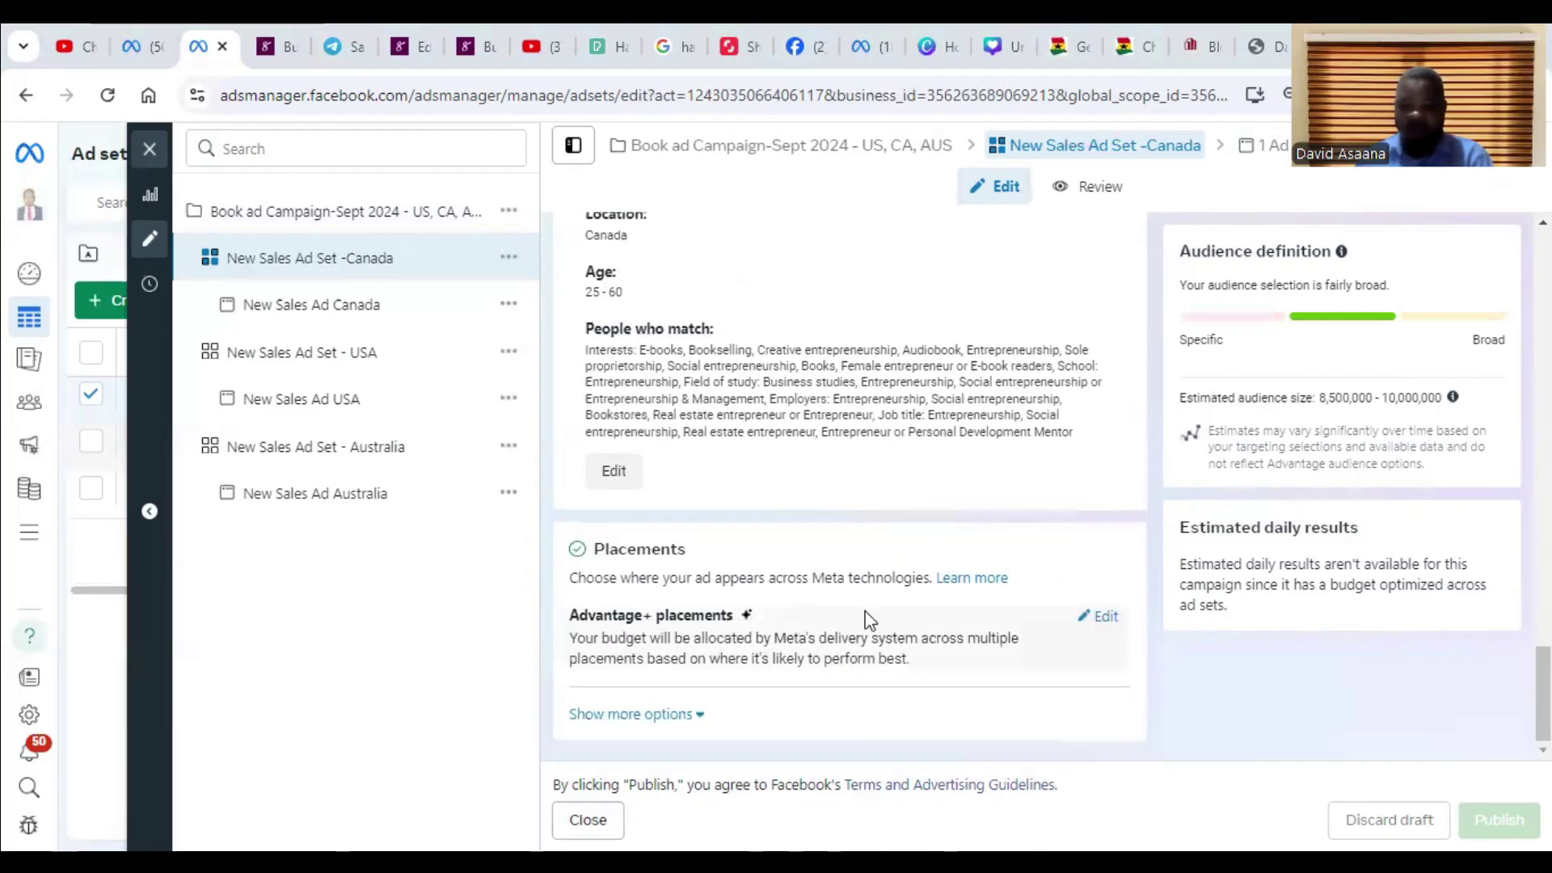
pyautogui.scroll(10, 763, 582)
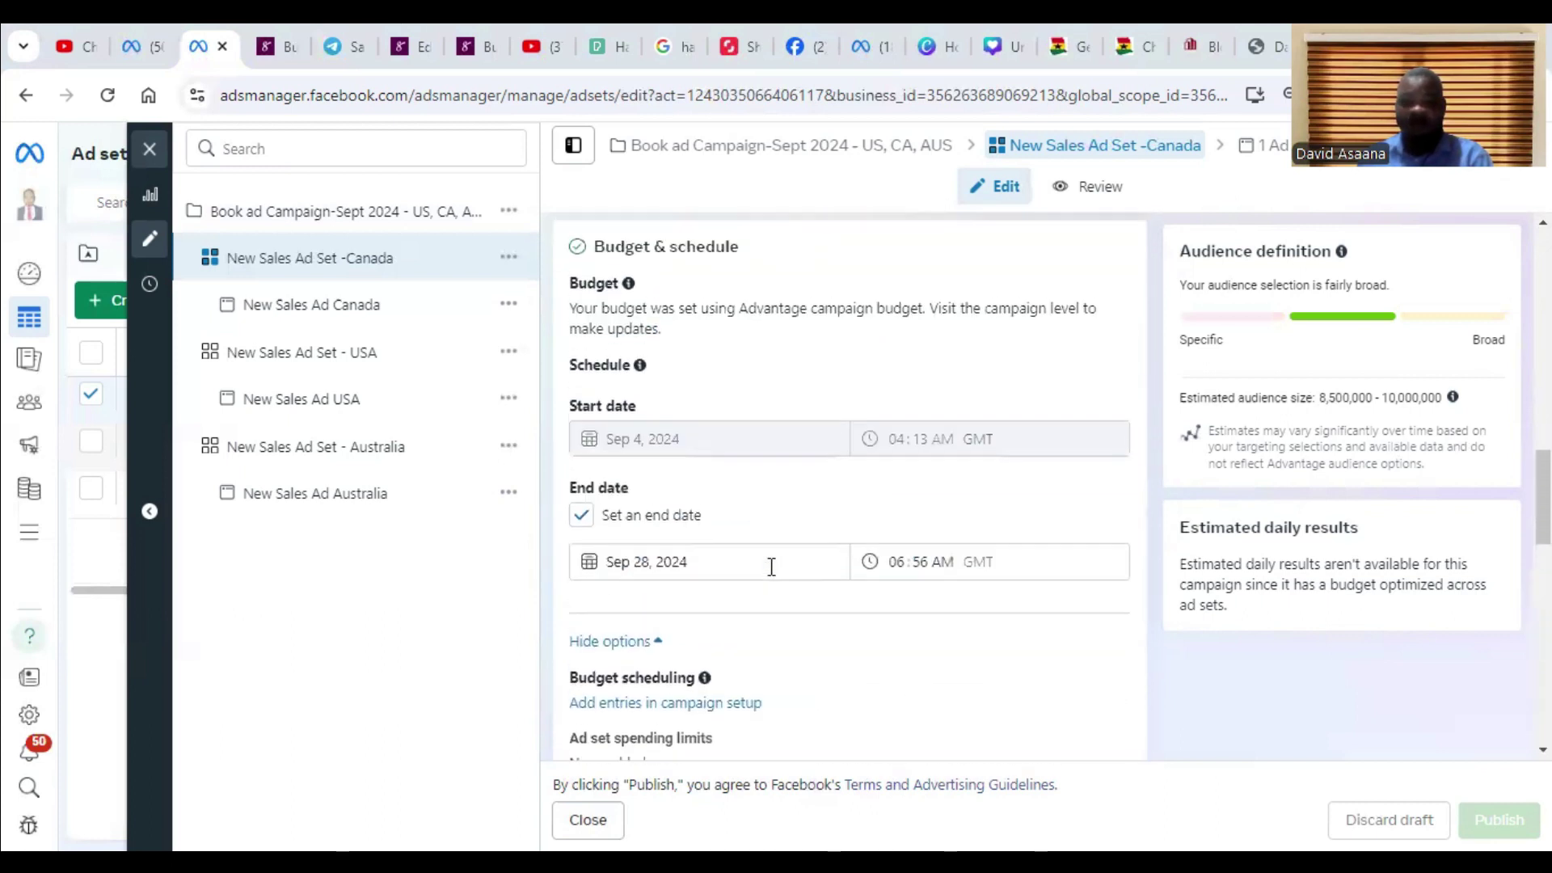
pyautogui.scroll(8, 772, 567)
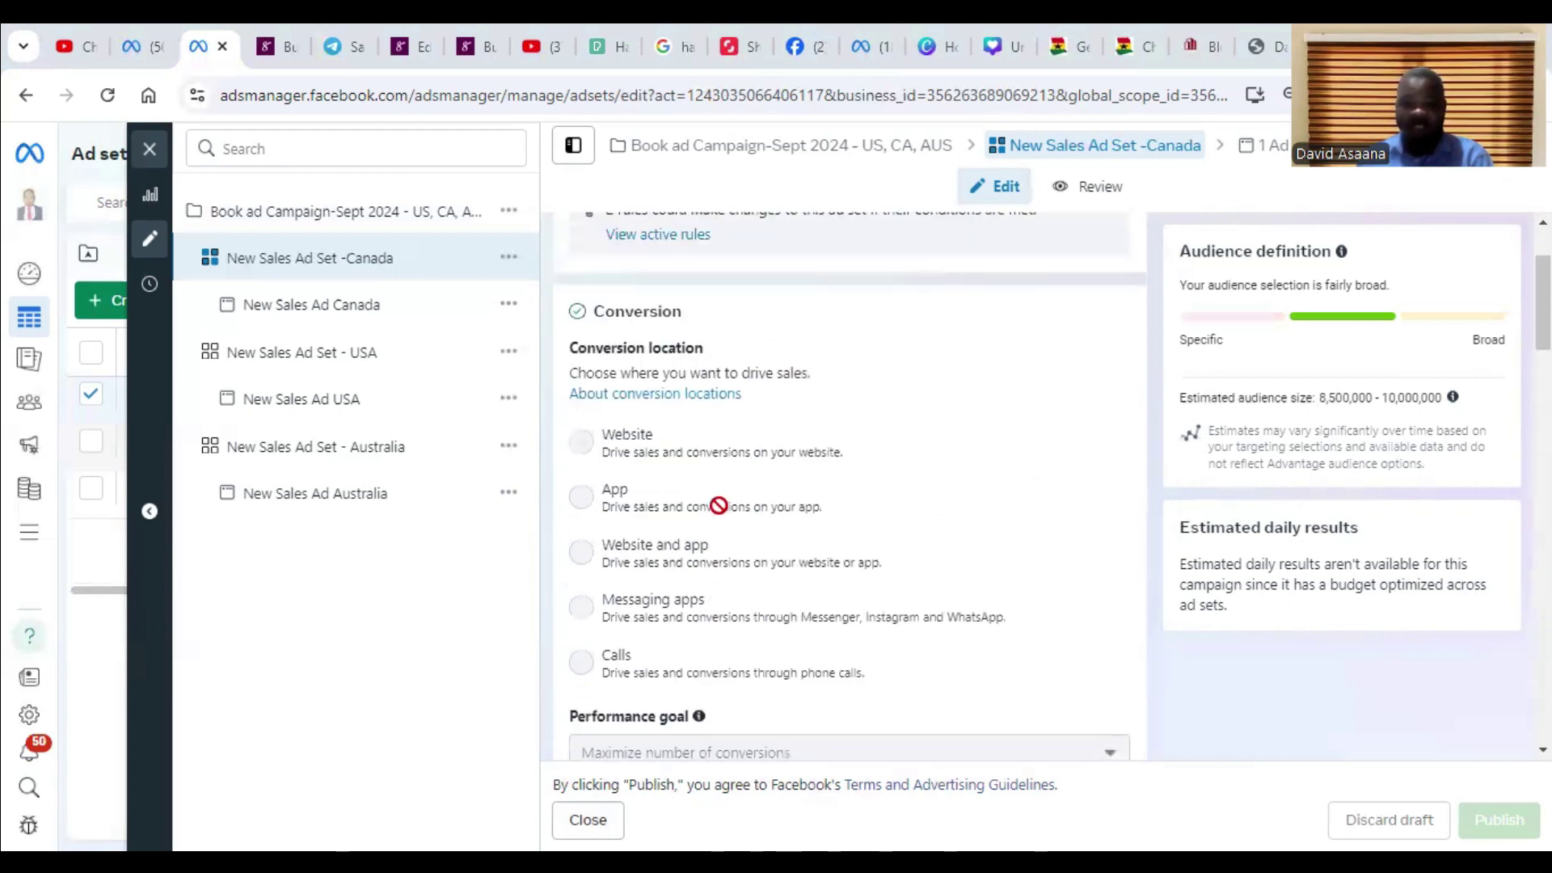
pyautogui.scroll(2, 718, 506)
pyautogui.scroll(-6, 748, 530)
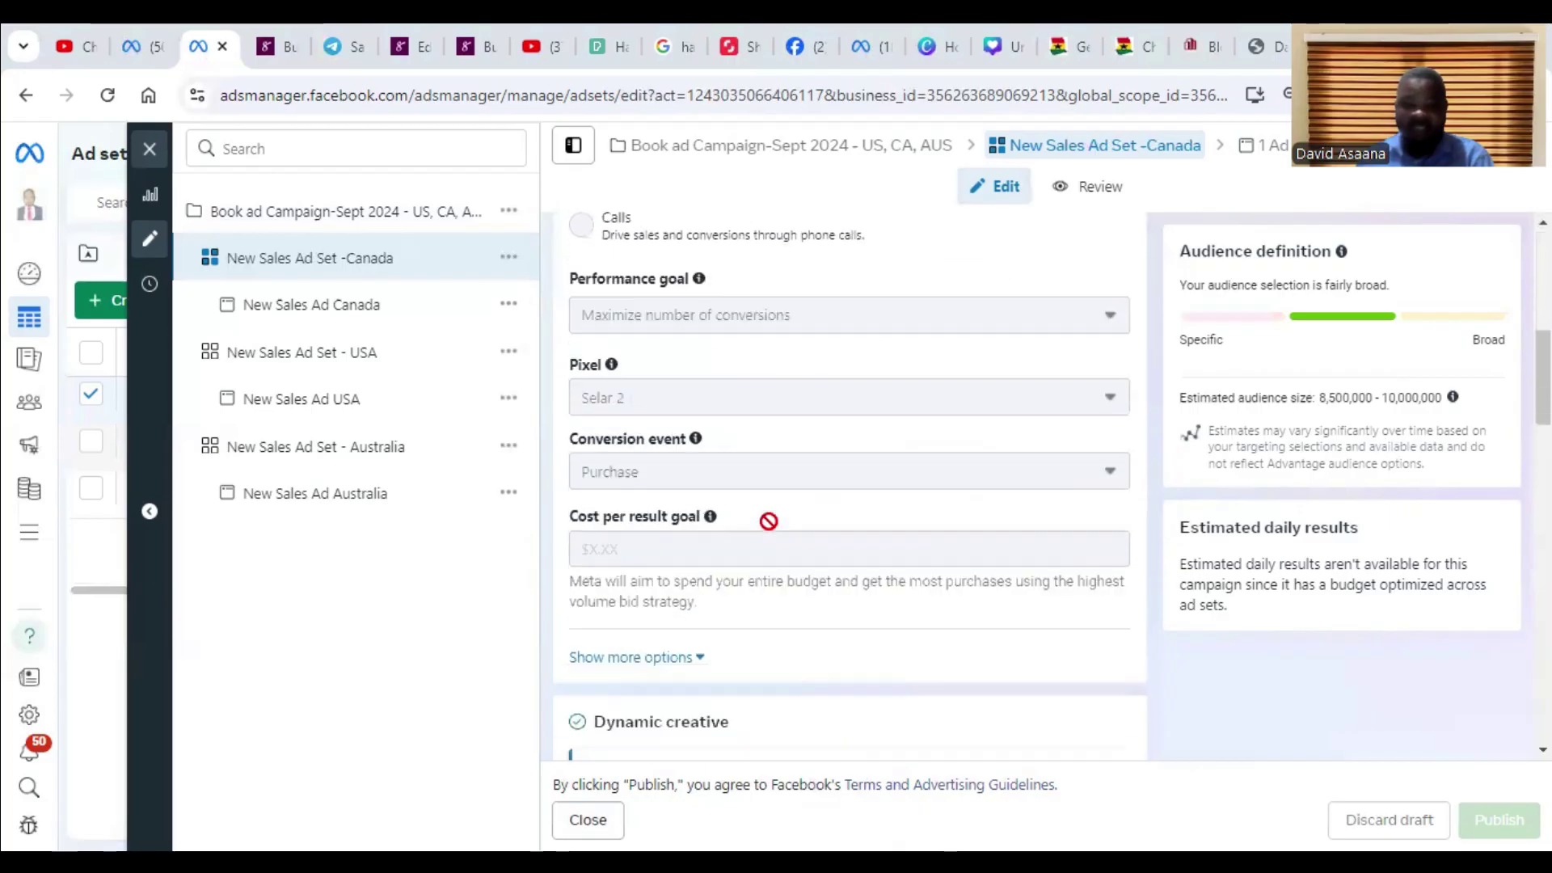
pyautogui.scroll(-4, 759, 549)
pyautogui.scroll(3, 780, 547)
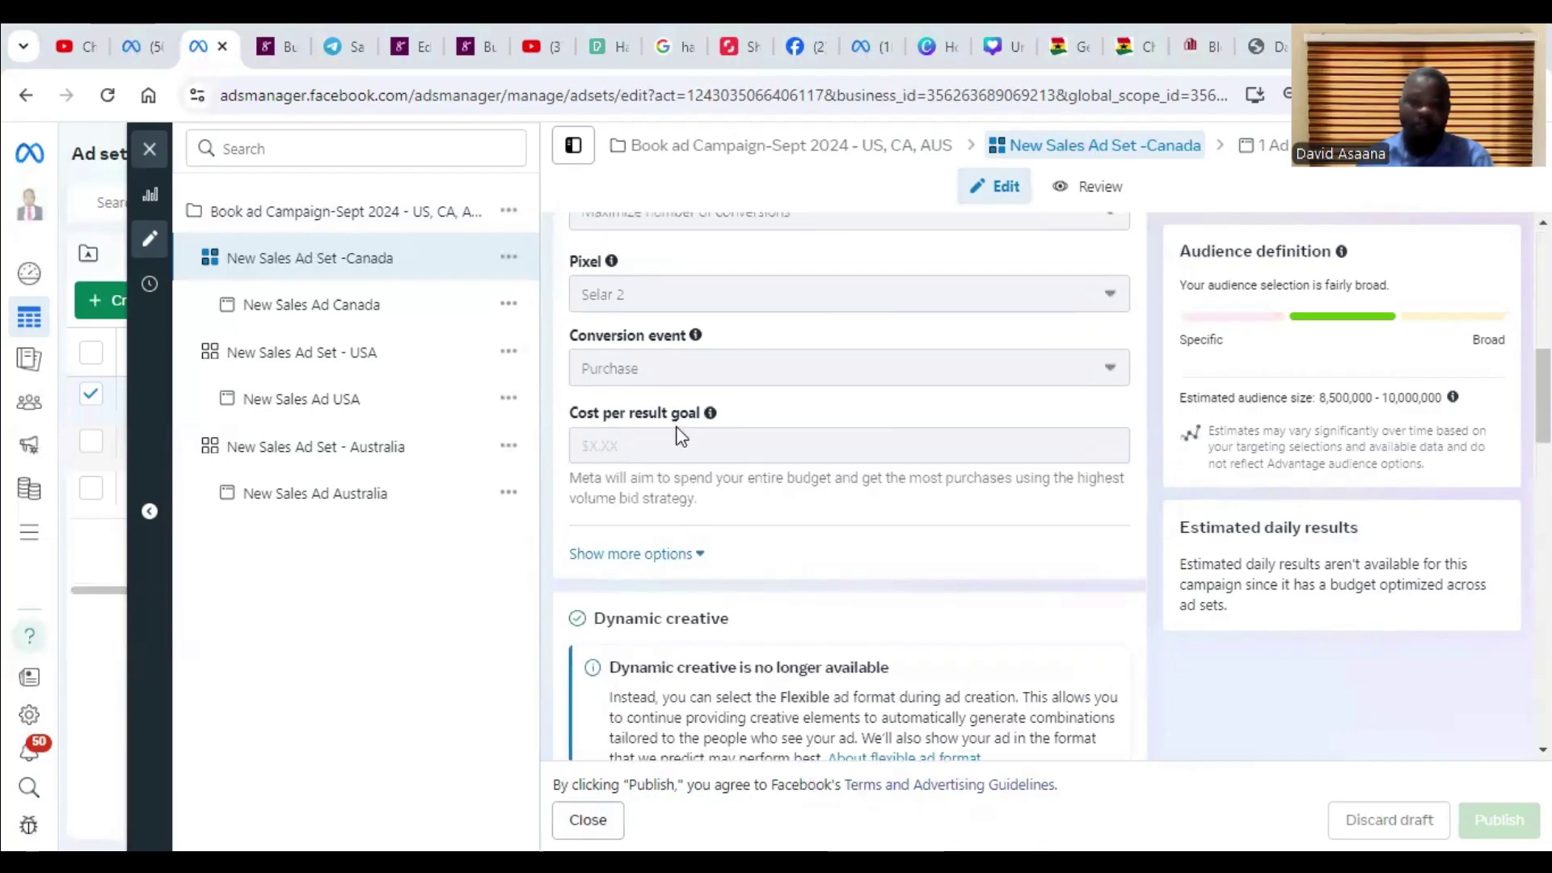
pyautogui.scroll(2, 614, 464)
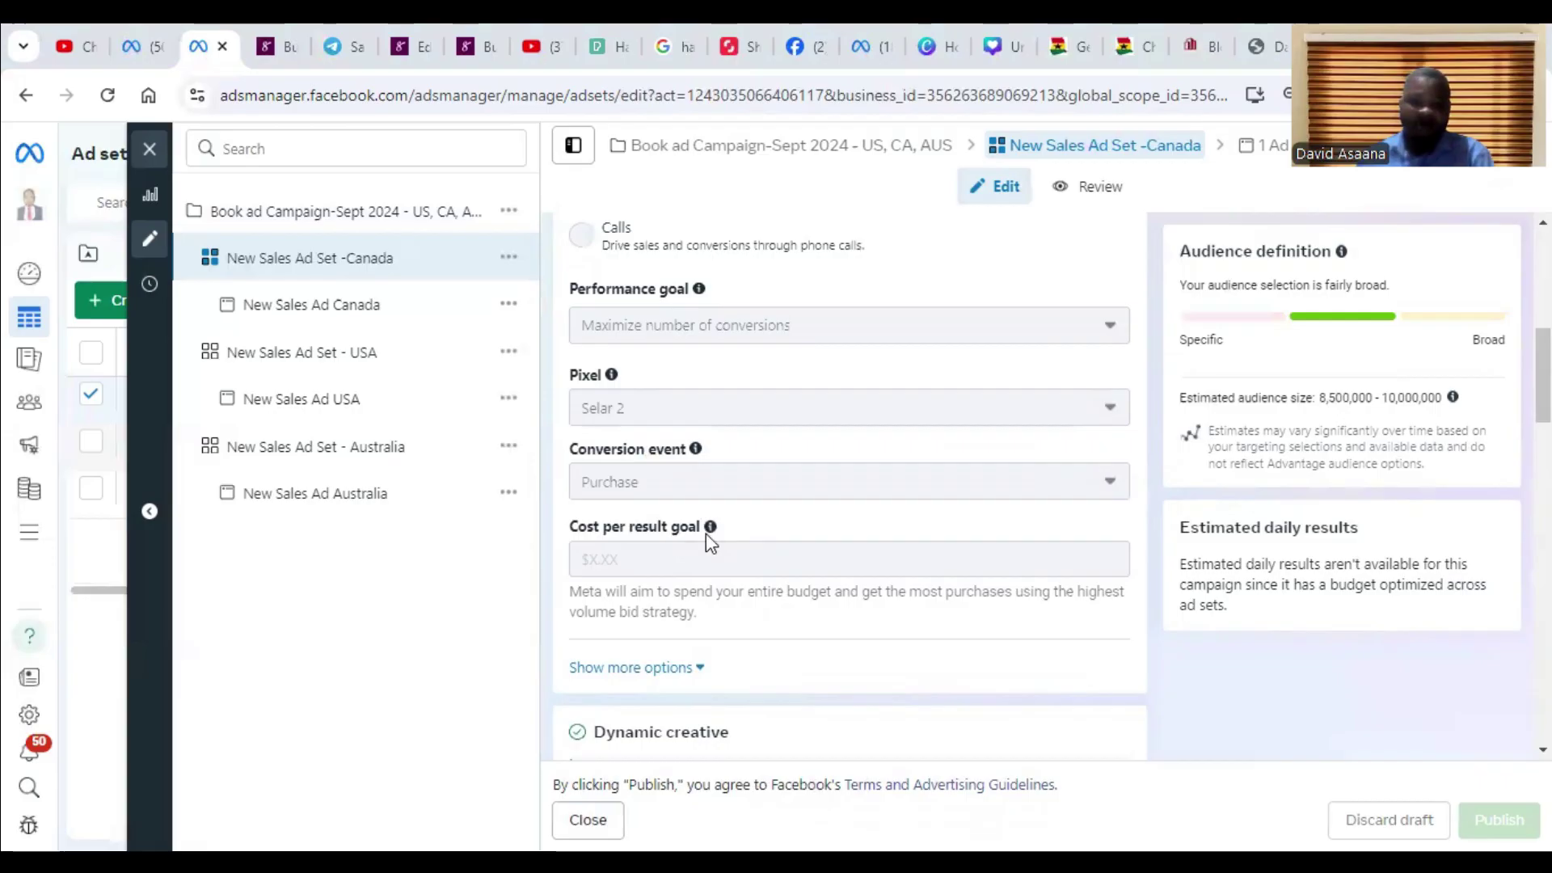
pyautogui.moveTo(649, 572)
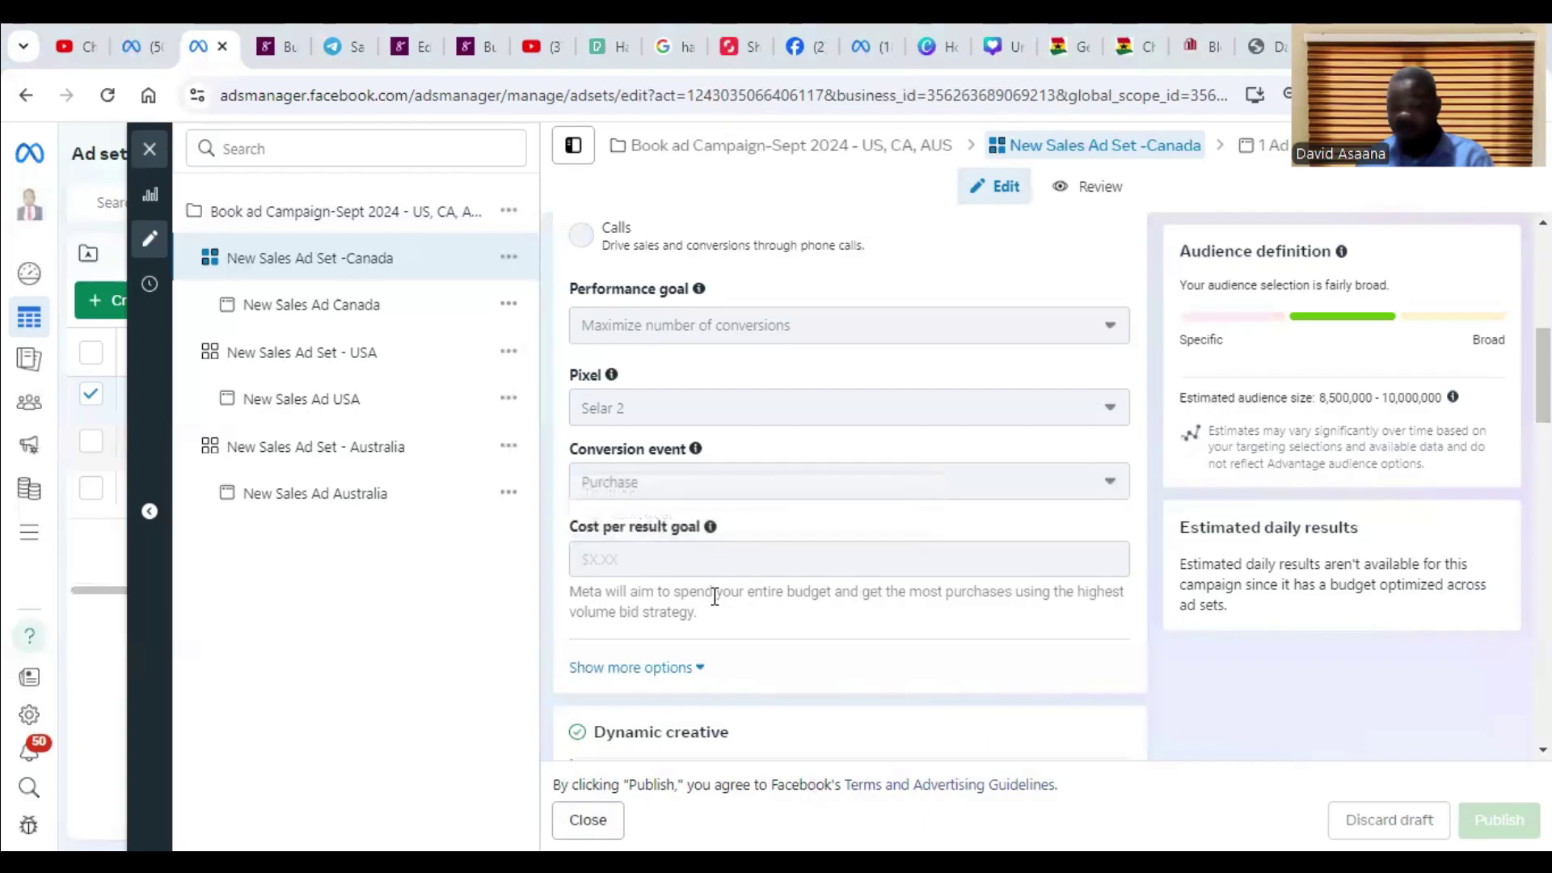
# Replace Advantage+ placements with Manual placements on the Canada ad set
pyautogui.scroll(-15, 735, 584)
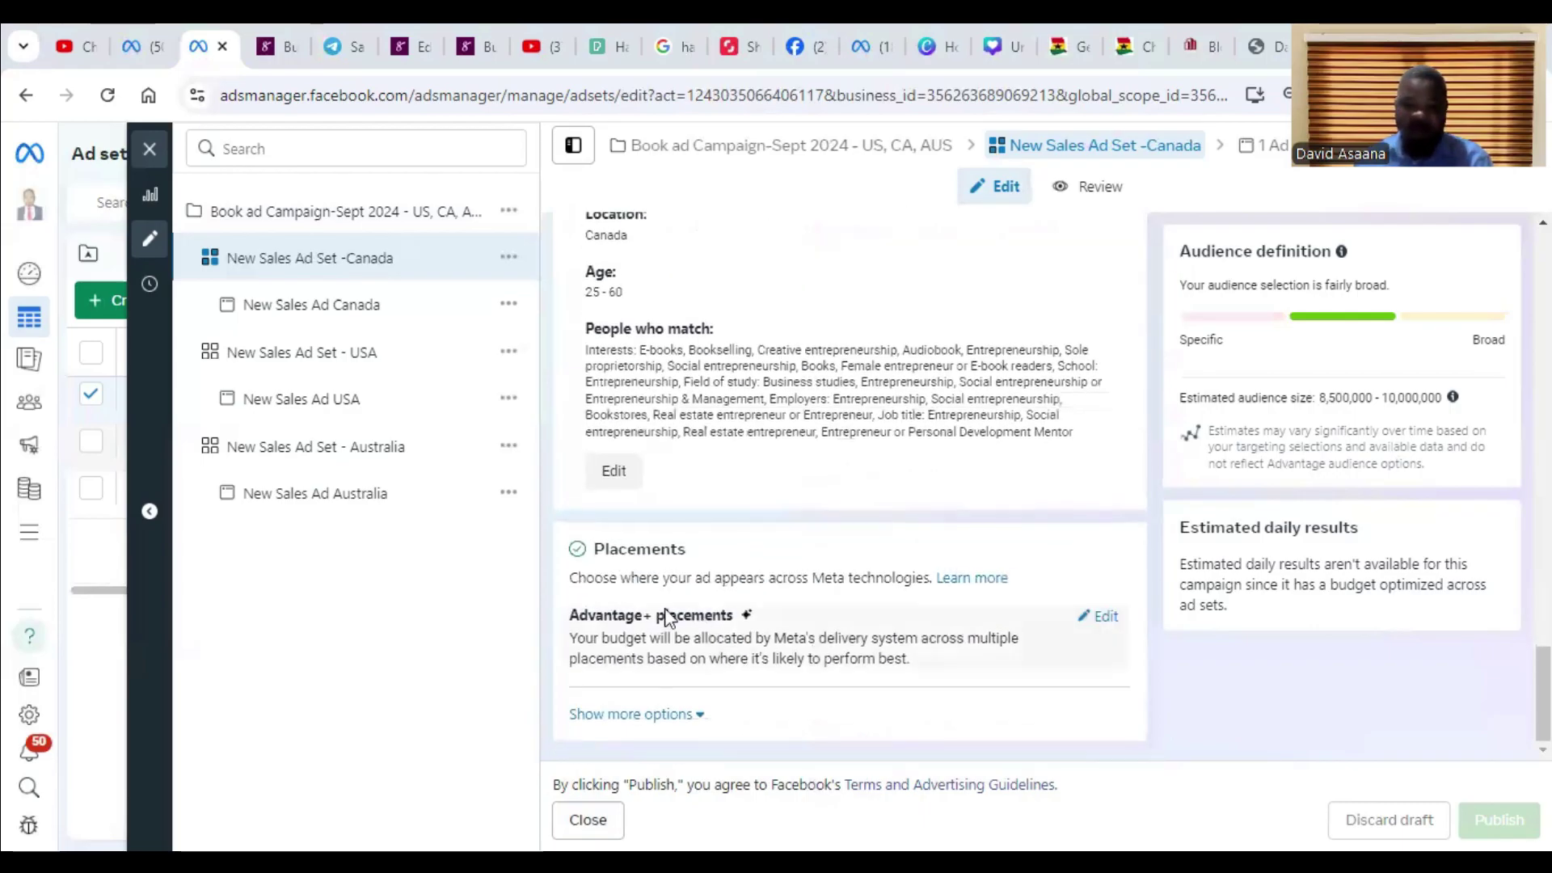
pyautogui.click(1104, 617)
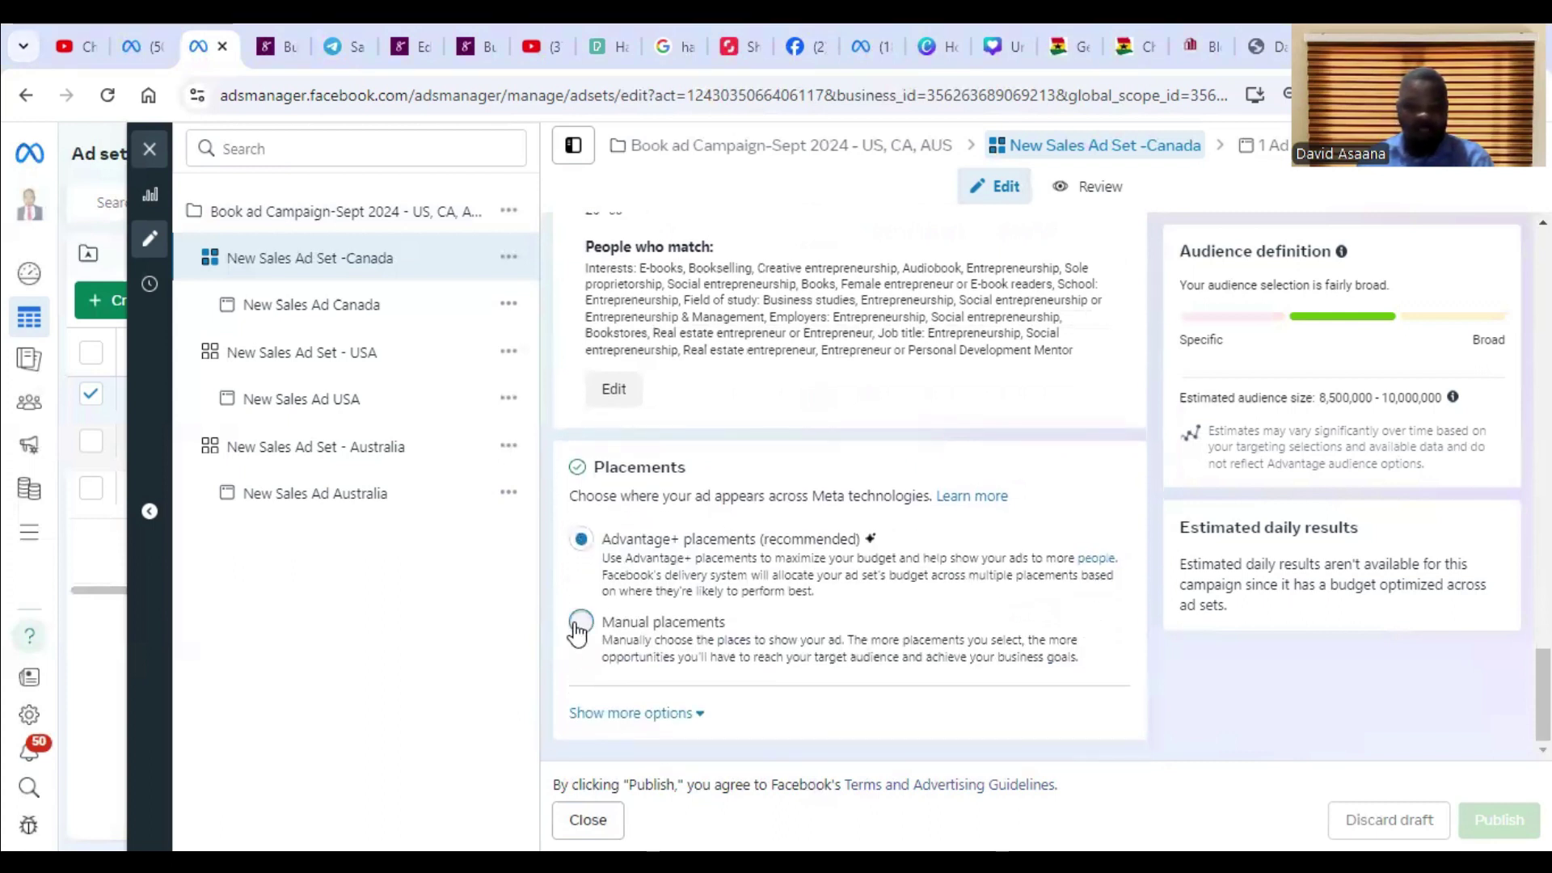
pyautogui.click(627, 622)
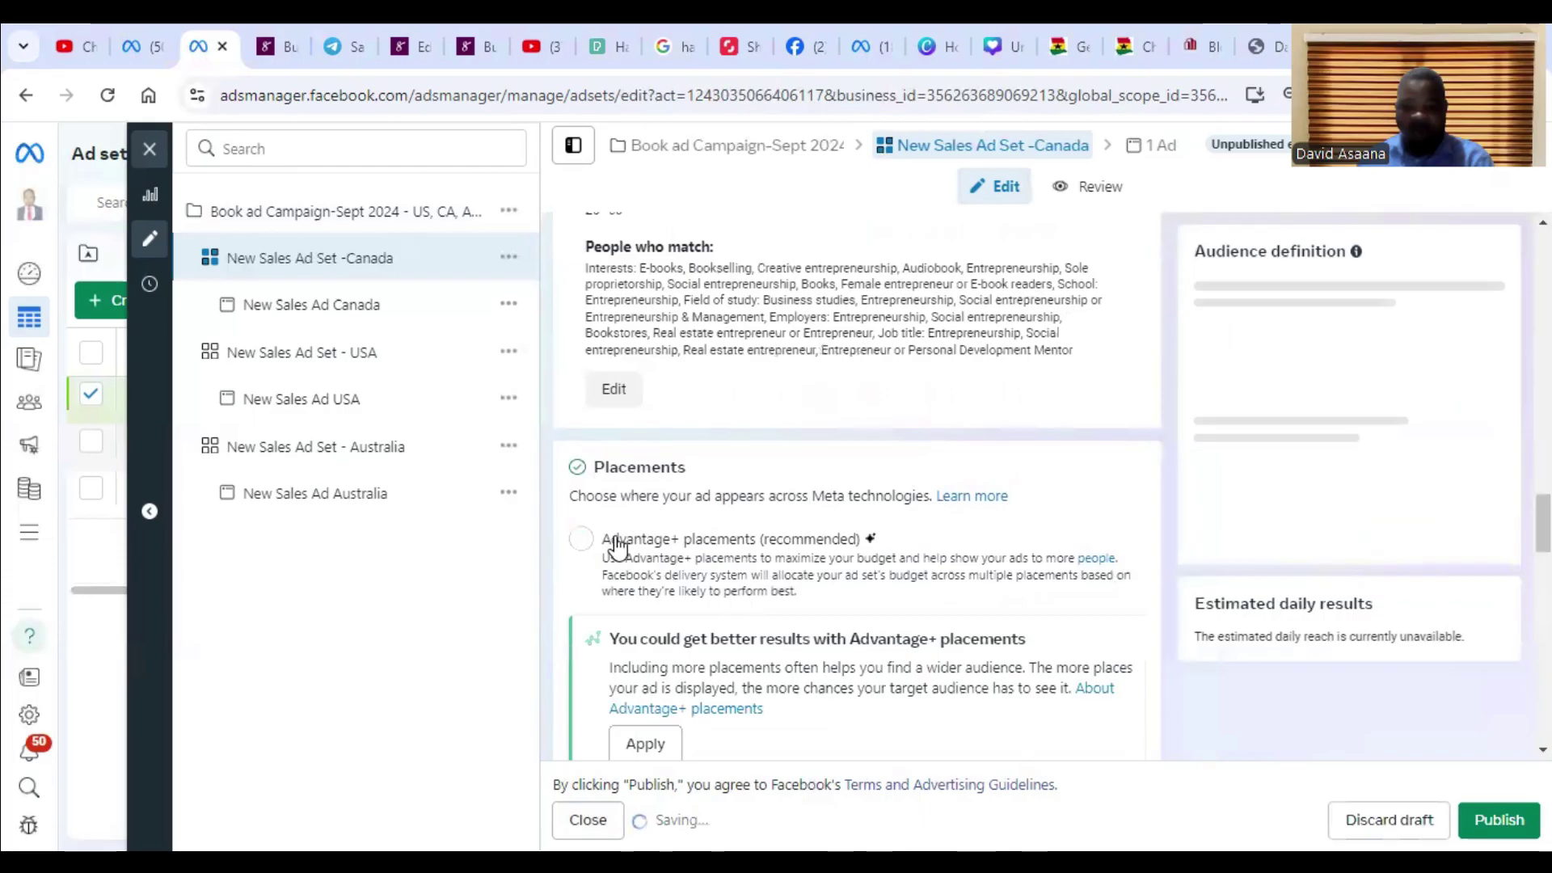
pyautogui.scroll(-3, 617, 546)
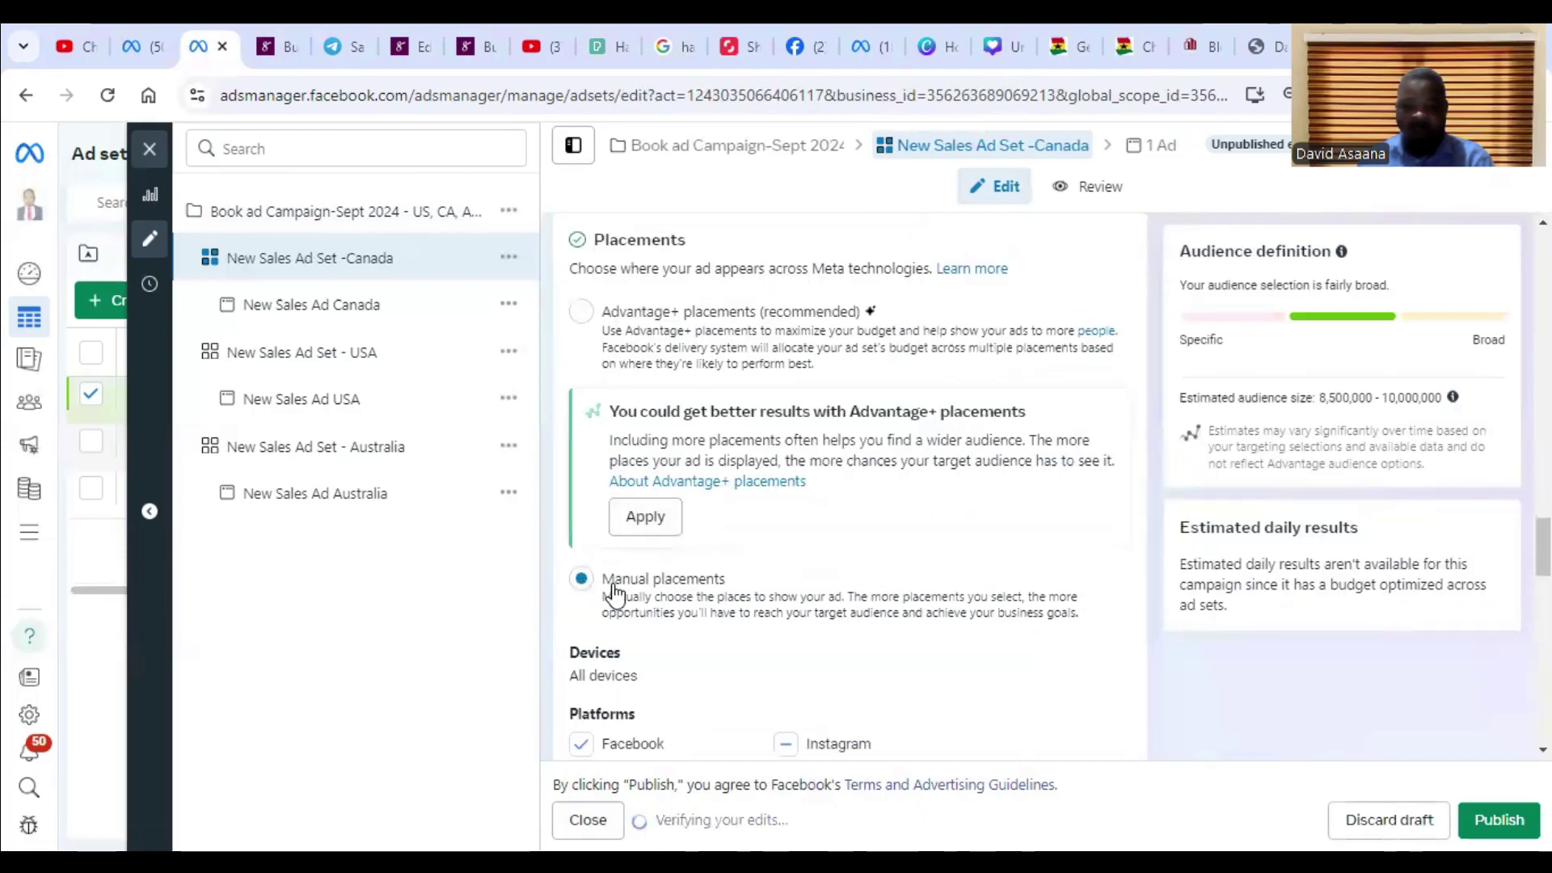
pyautogui.scroll(-5, 763, 602)
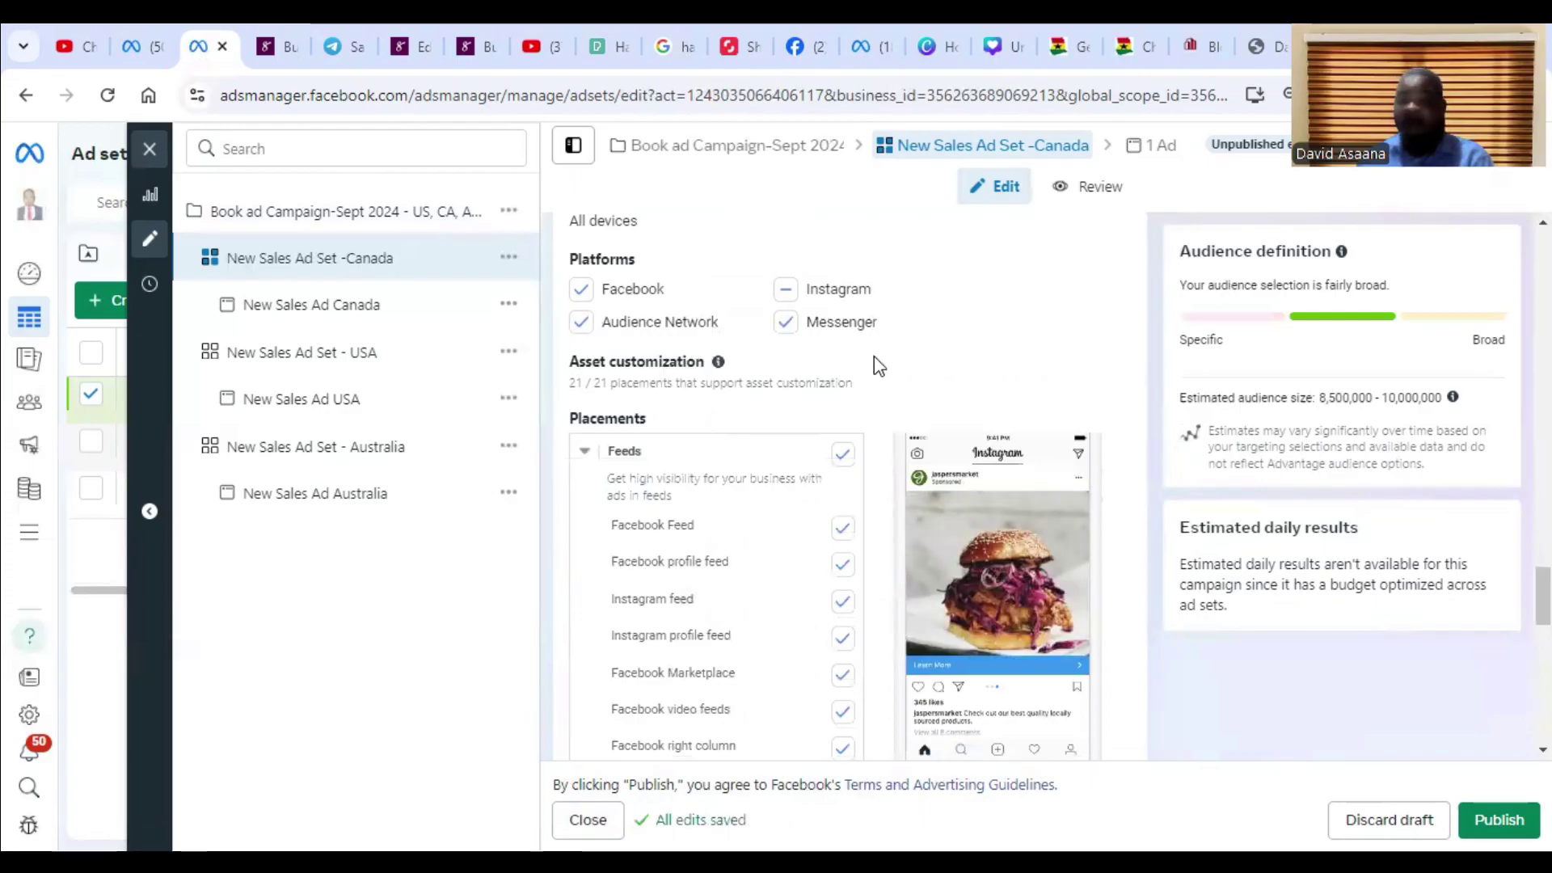
# Untick Audience Network and Messenger under Platforms, leaving Facebook, then publish the ad set
pyautogui.scroll(1, 647, 338)
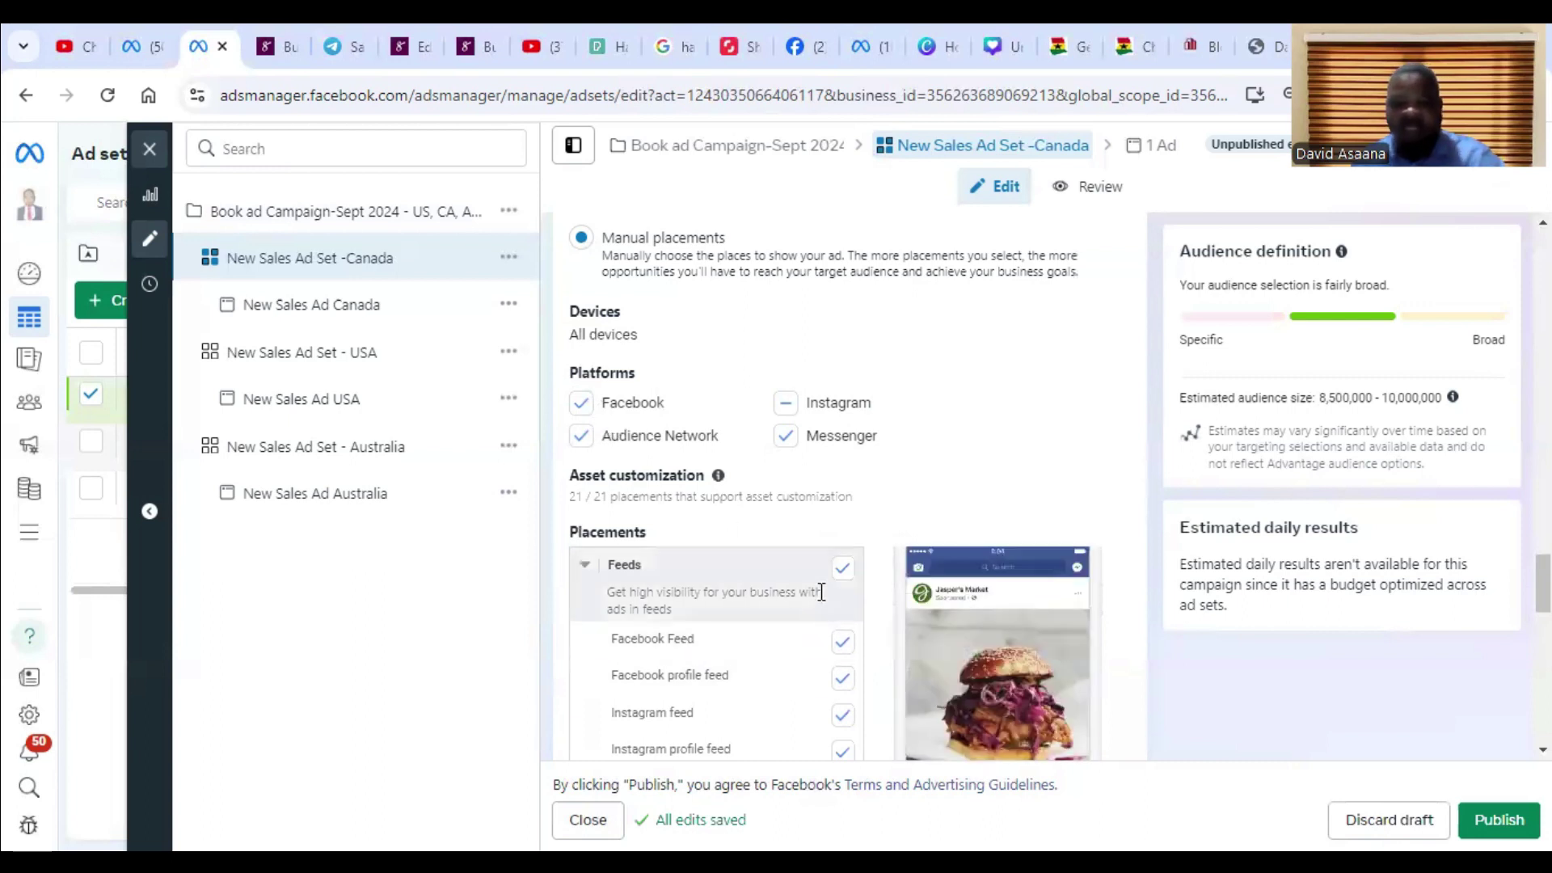
pyautogui.scroll(-1, 821, 593)
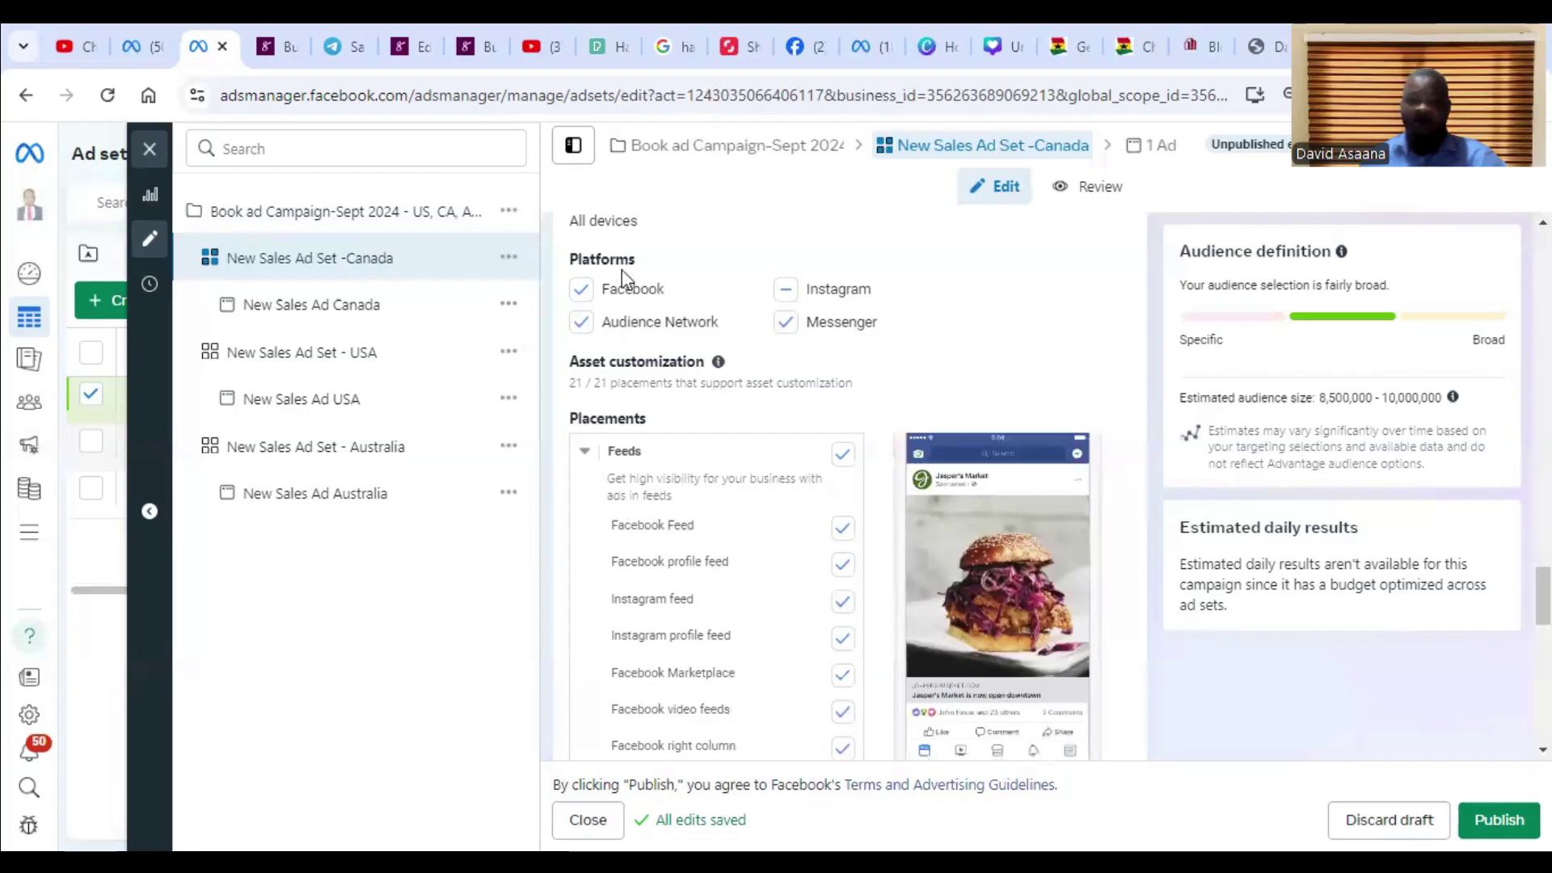
pyautogui.click(581, 321)
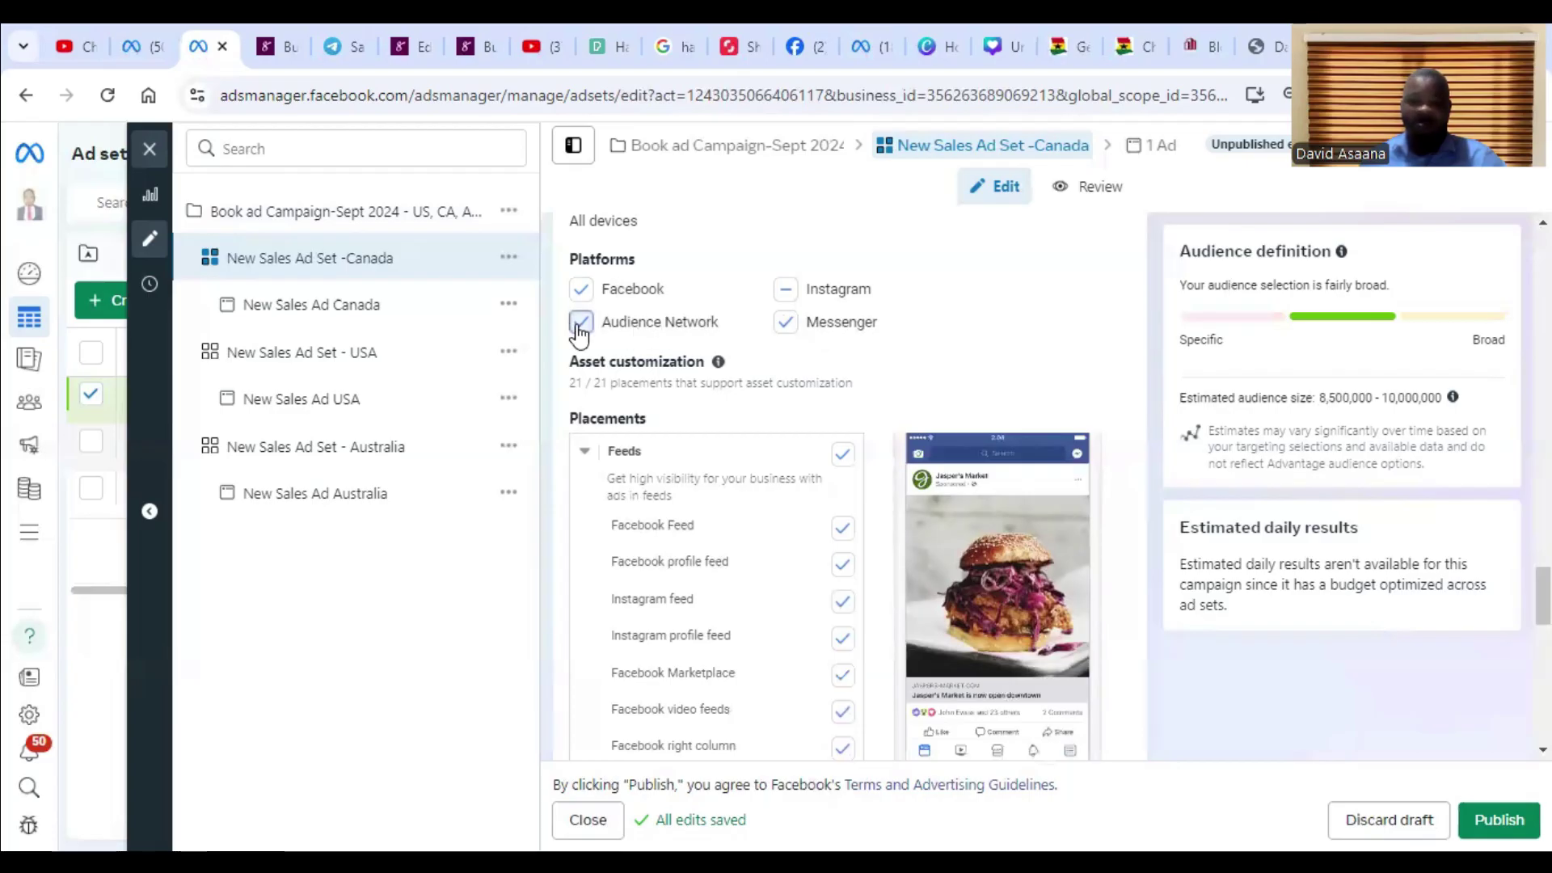
pyautogui.click(786, 324)
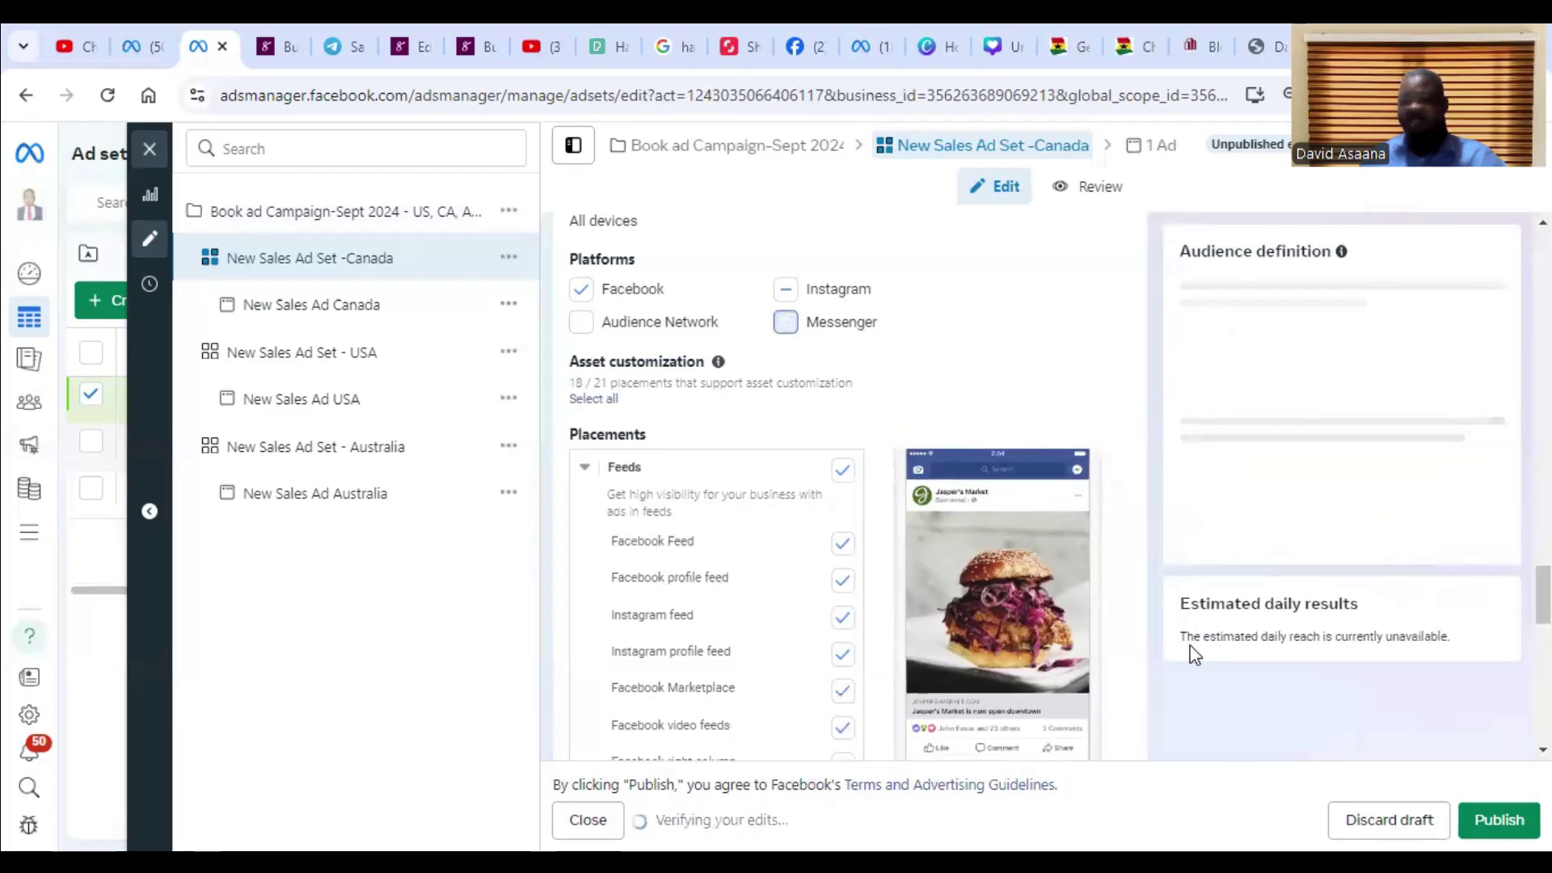
pyautogui.click(1502, 816)
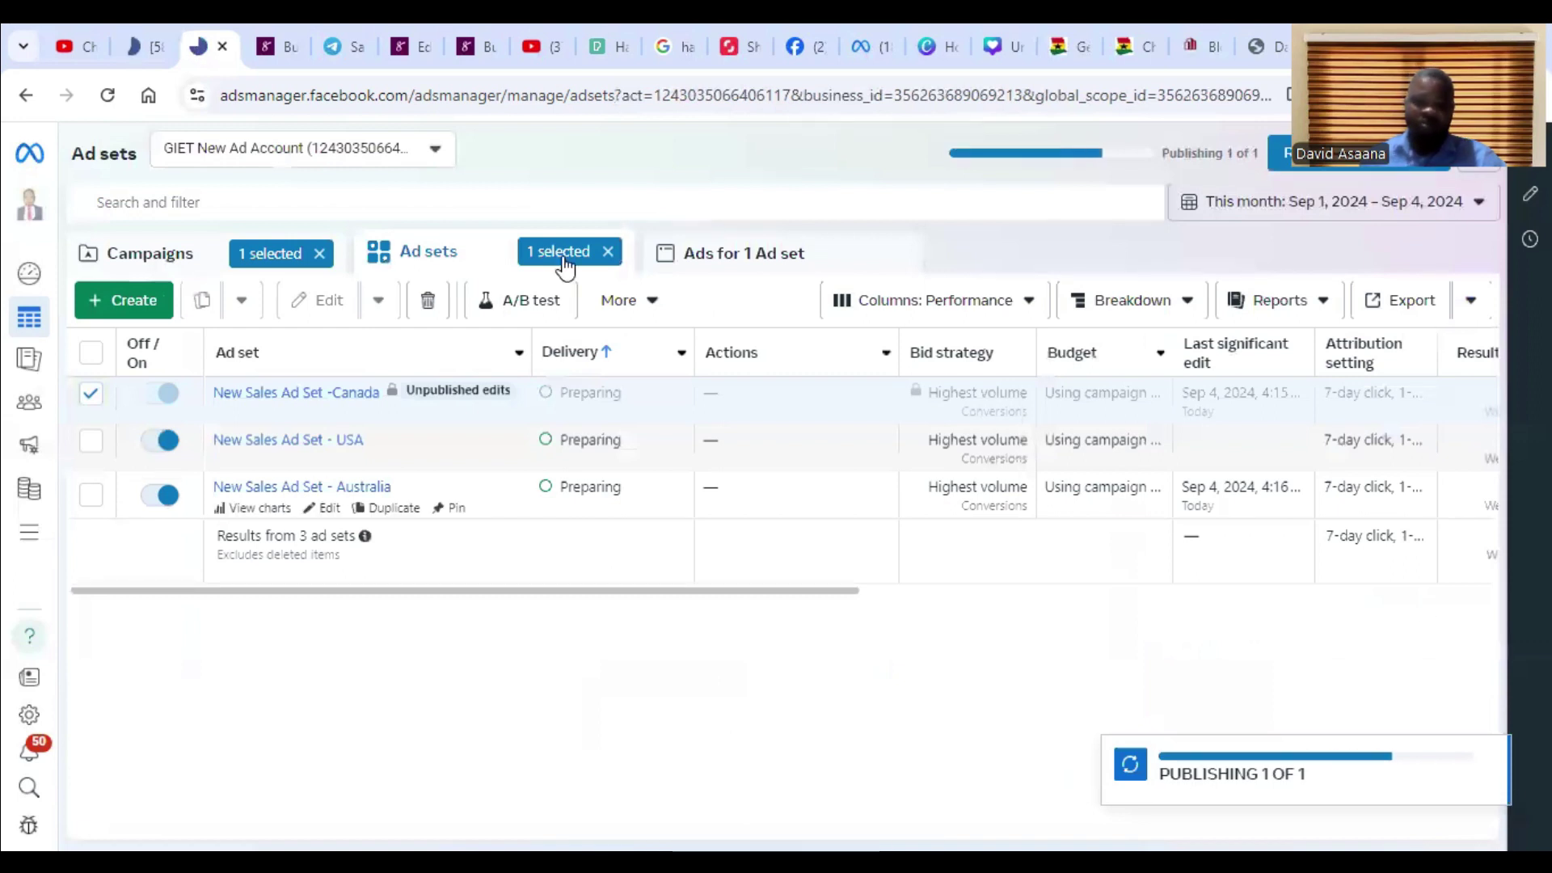
# Dismiss the ad set updated notice and open Billing & payments in a new tab
pyautogui.click(1496, 727)
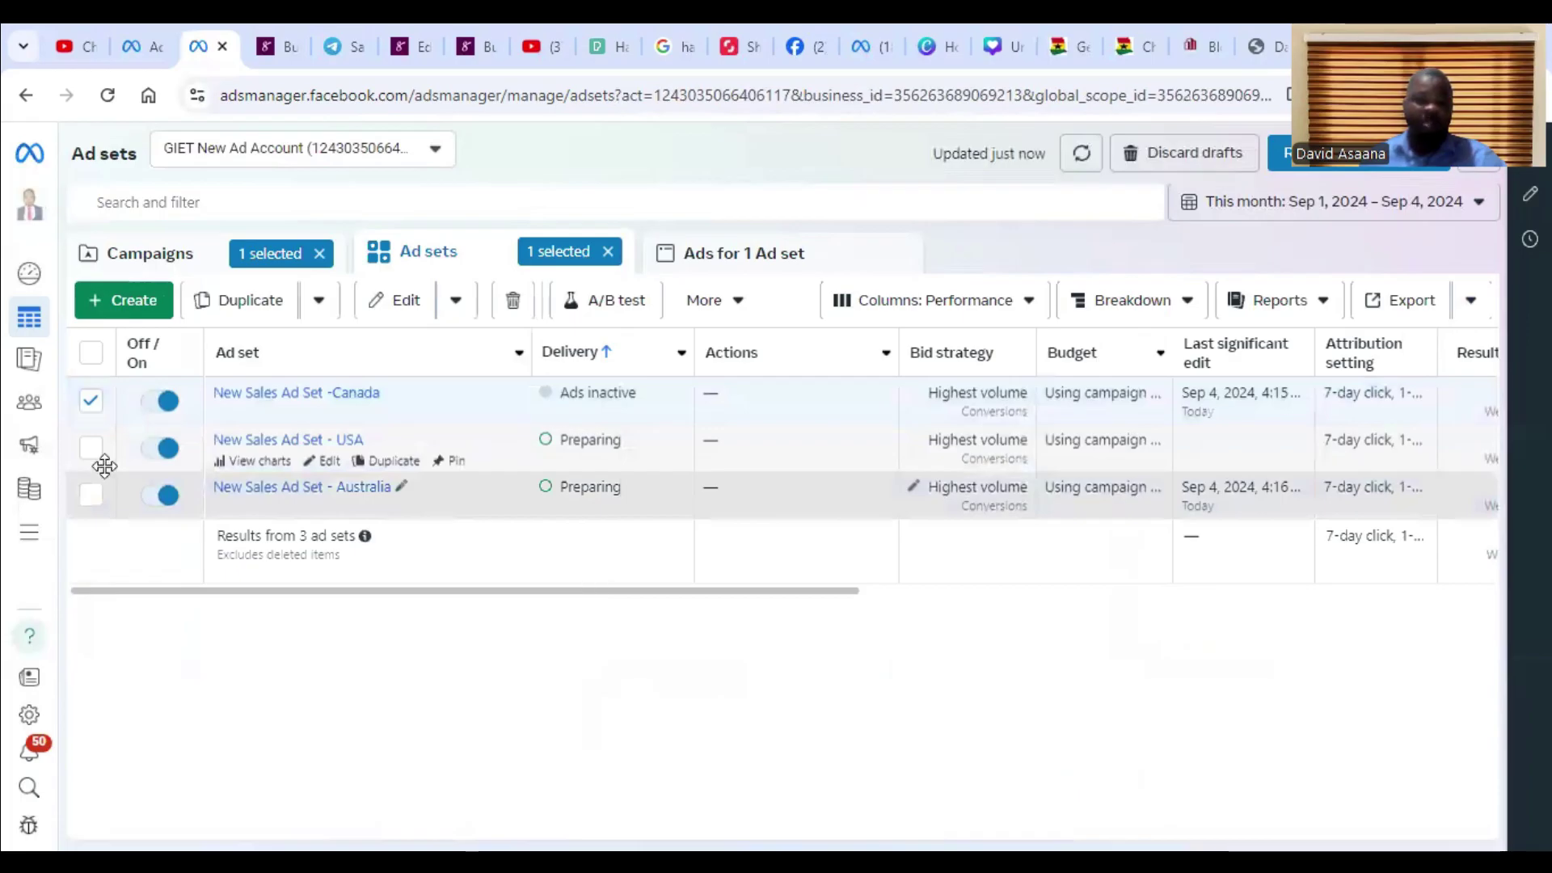
pyautogui.moveTo(51, 494)
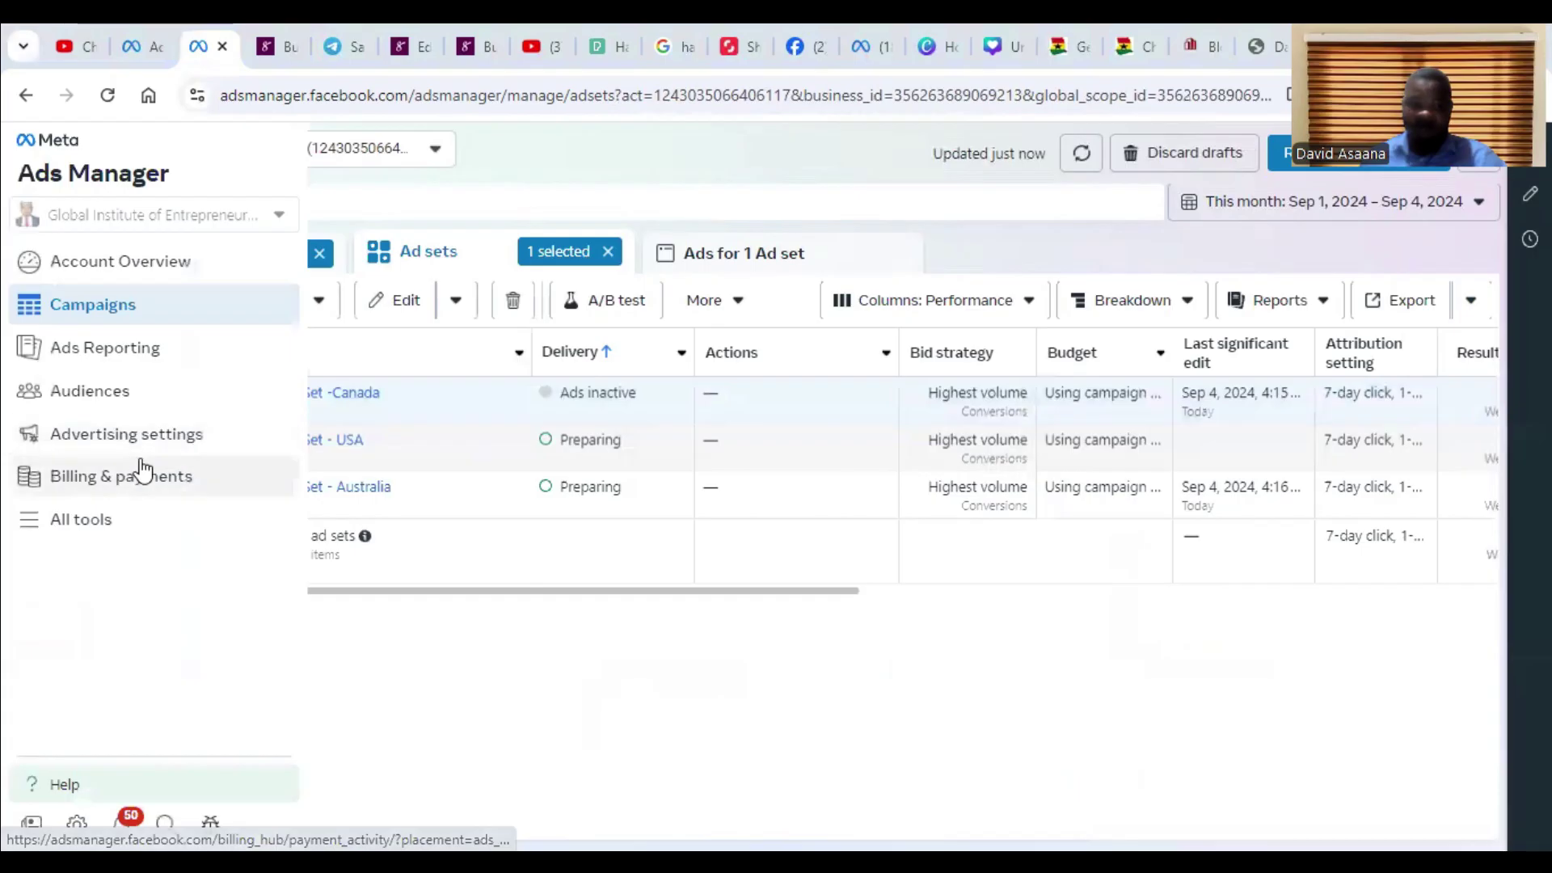
pyautogui.rightClick(119, 503)
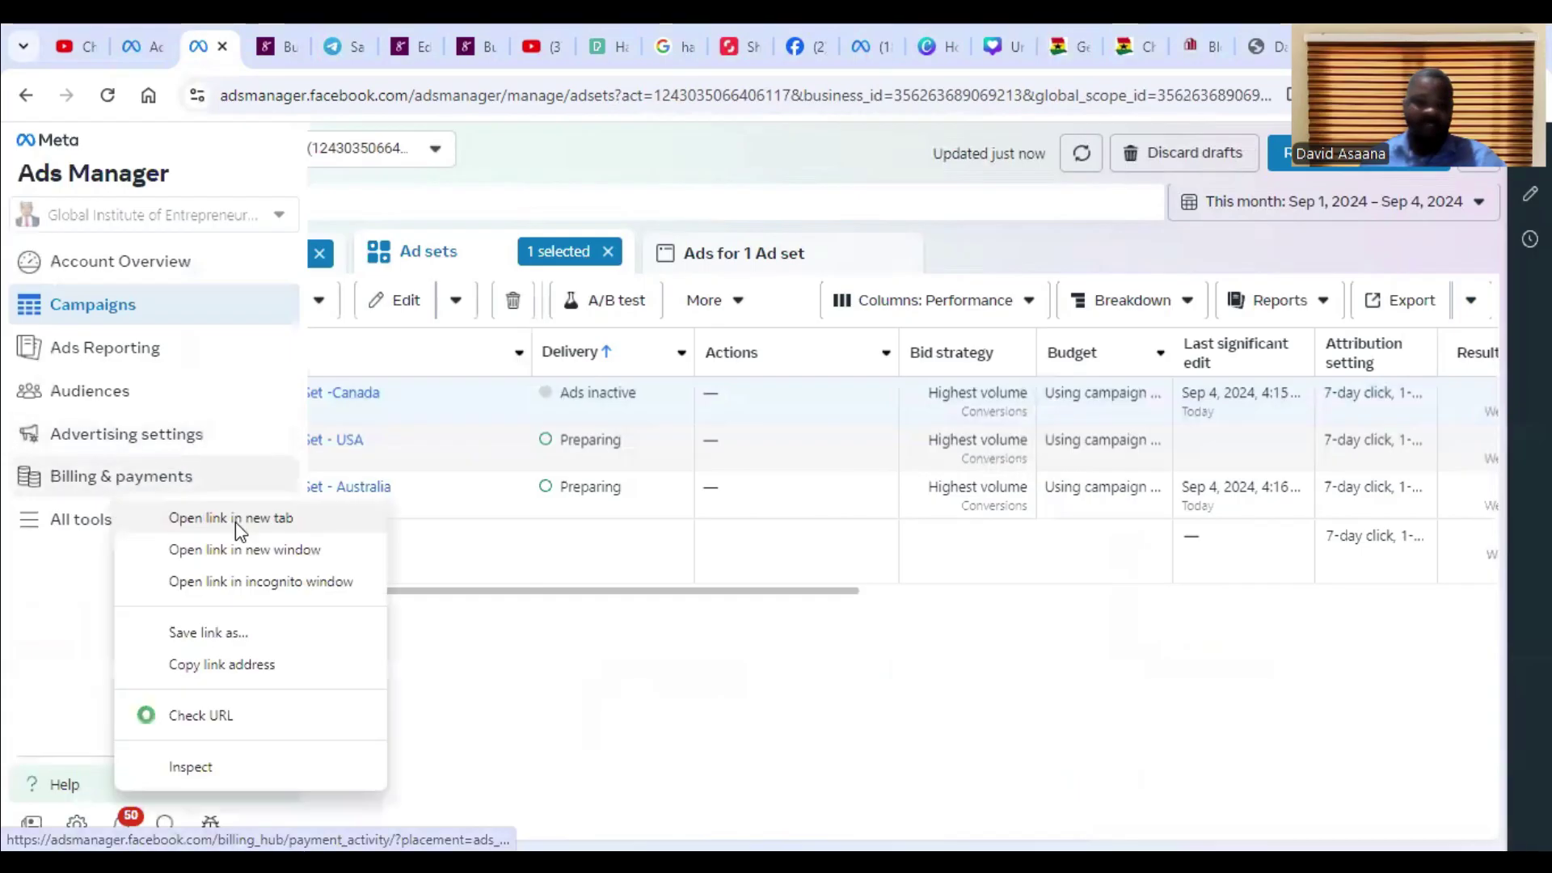
pyautogui.click(236, 522)
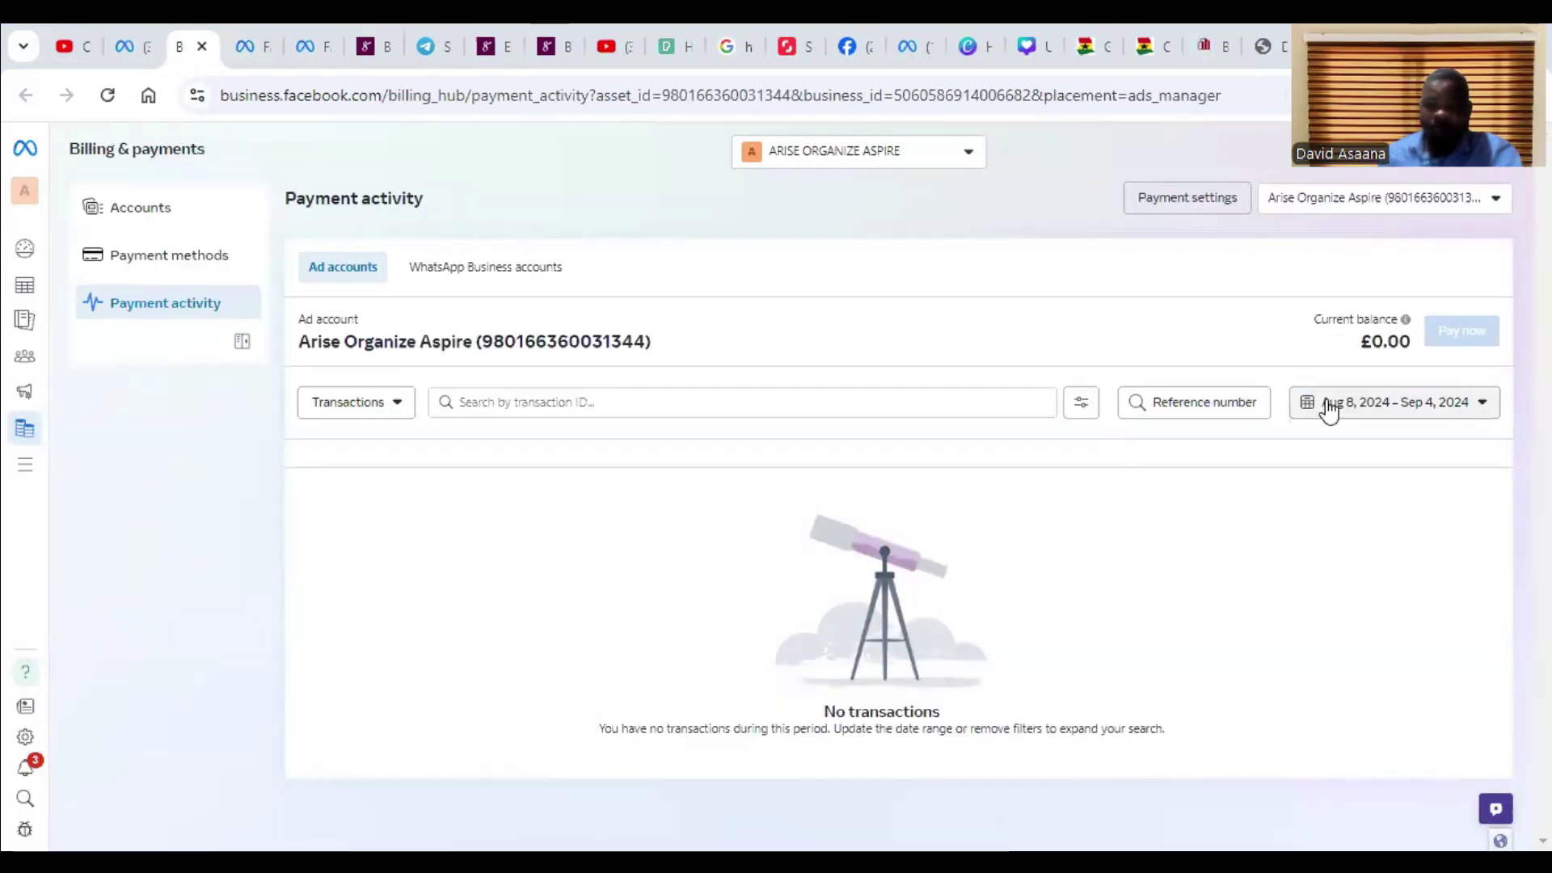
# Open Payment settings to see the £0.00 balance, £51.00 threshold and £40.00 daily limit
pyautogui.click(1204, 206)
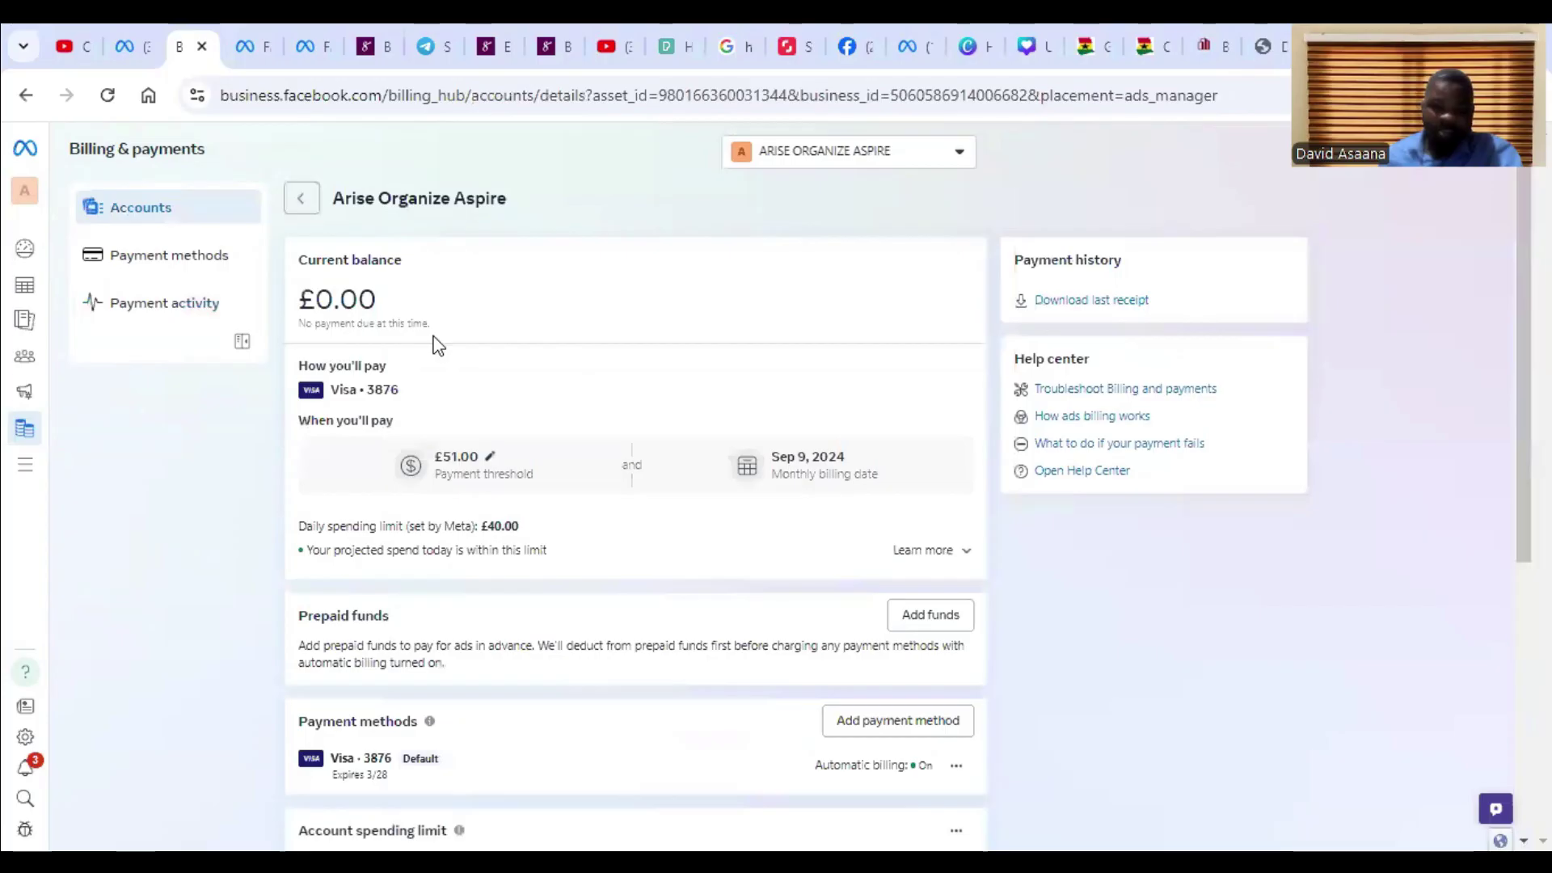